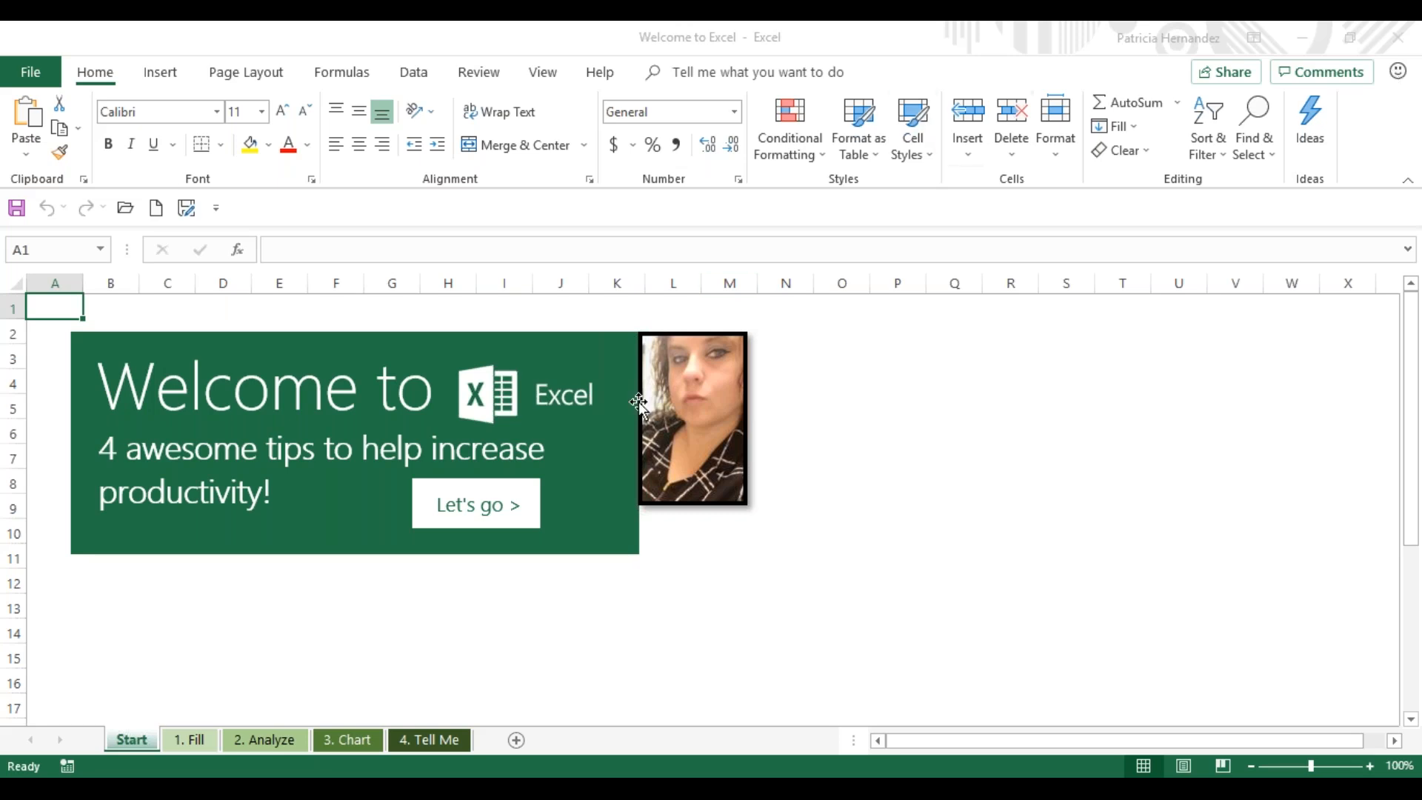
- On the 1. Fill sheet, enter the first contact's first name under First Name, then complete the column with Flash Fill from the second row
left_click(469, 522)
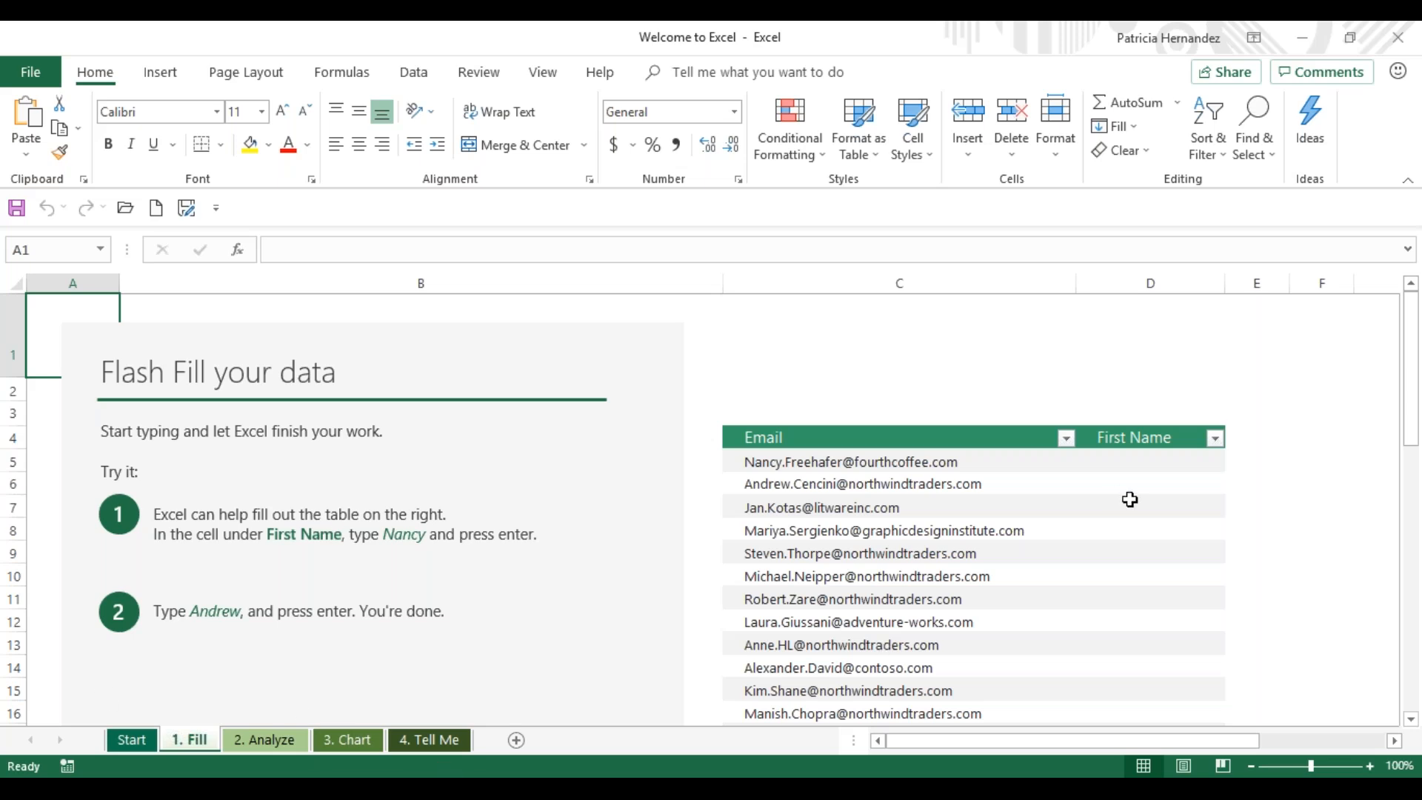
left_click(1155, 463)
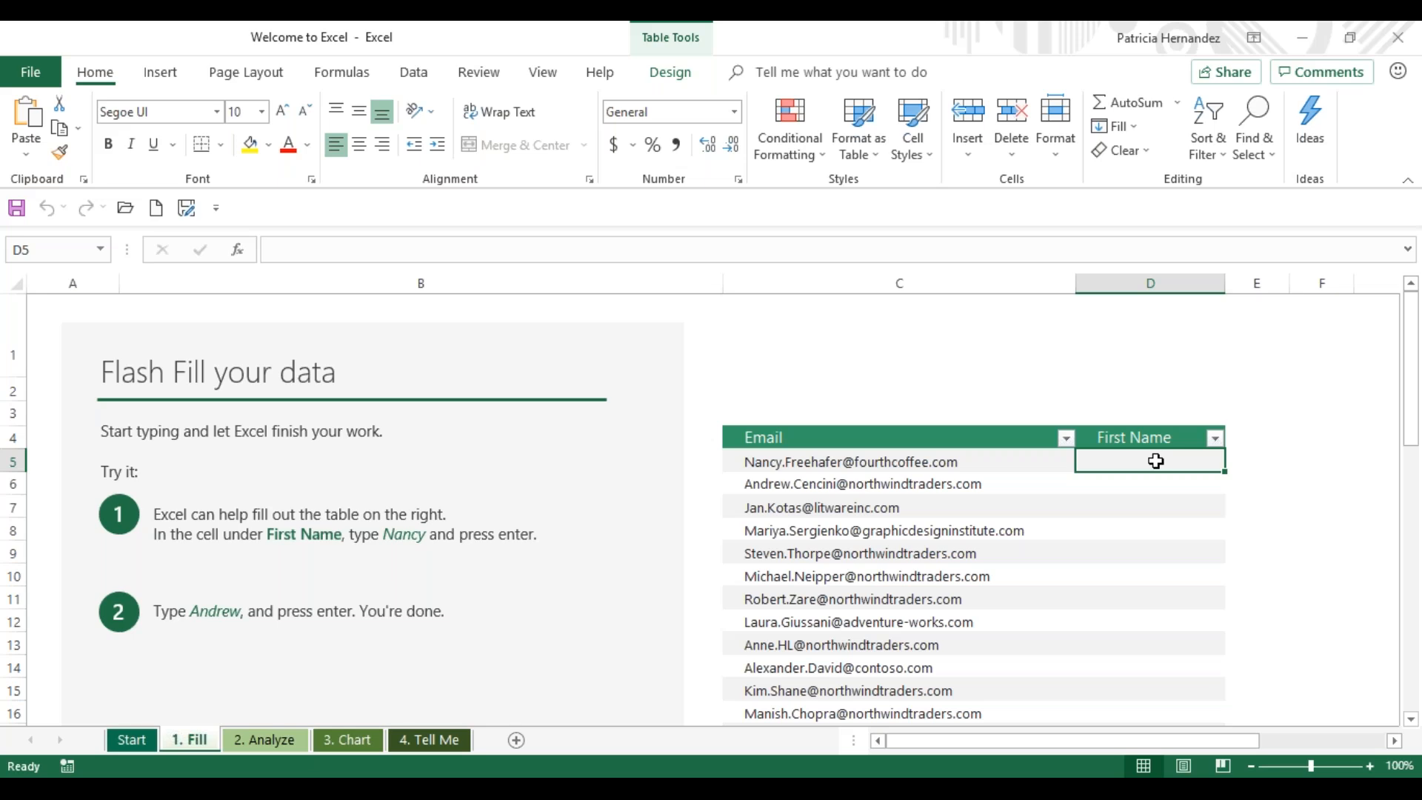
type("Nancy")
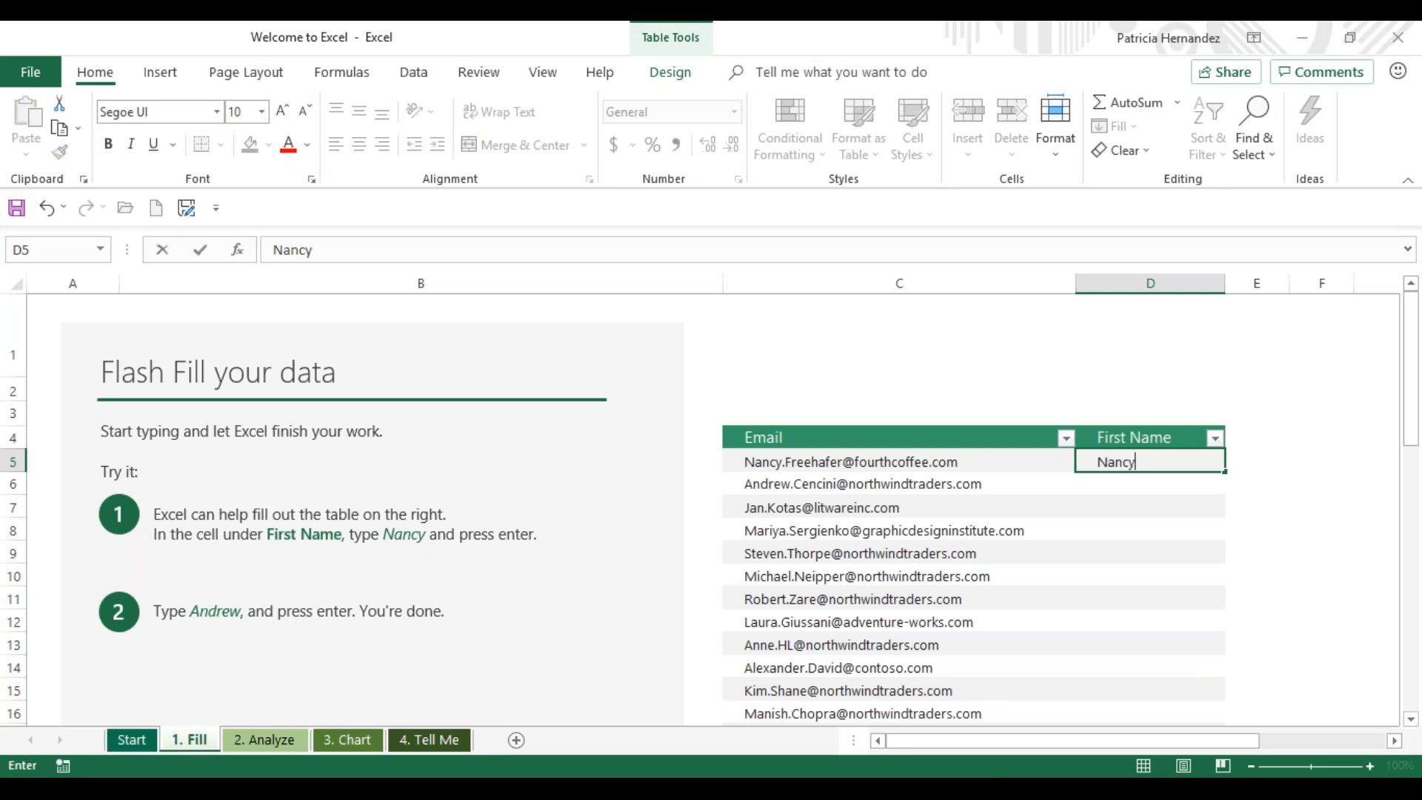
key("Return")
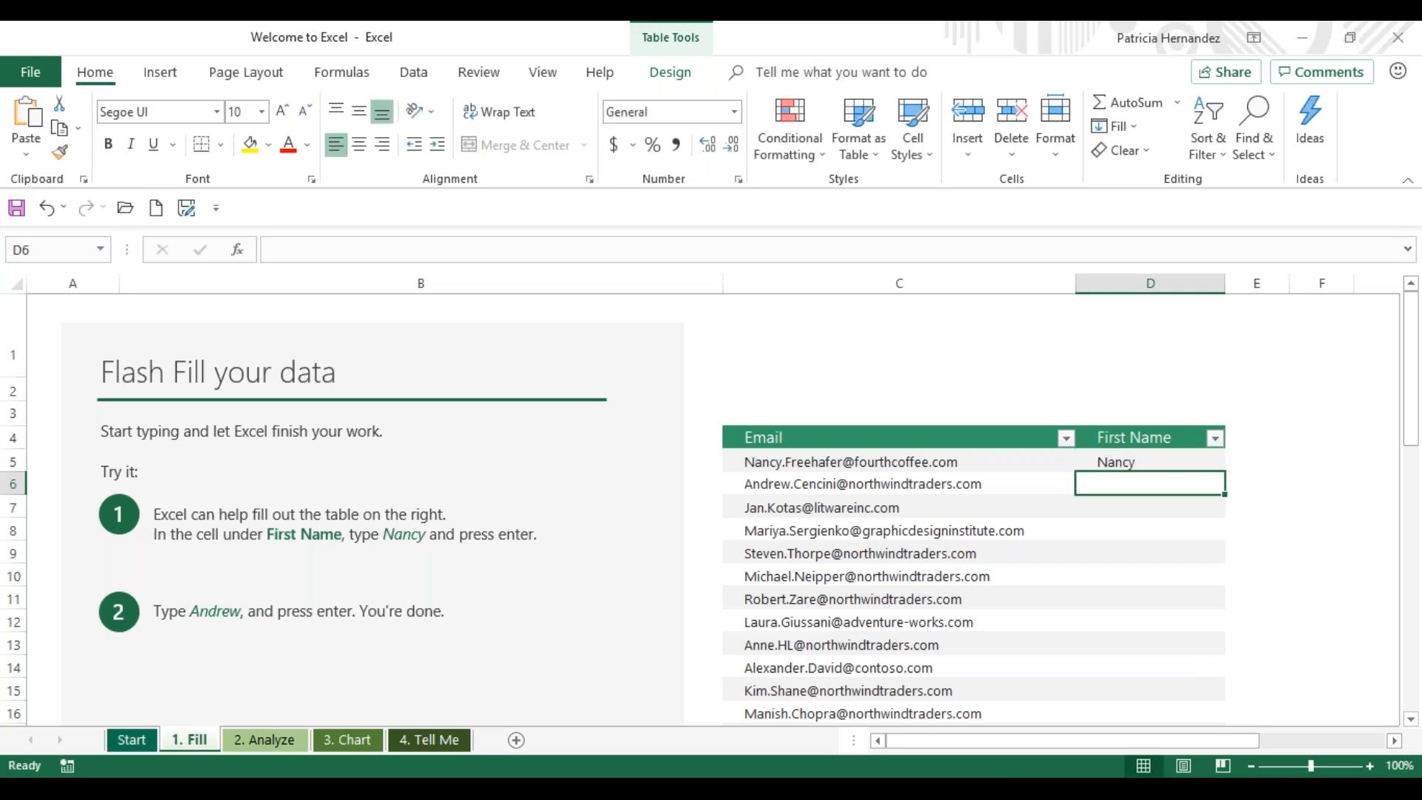
type("Andrew")
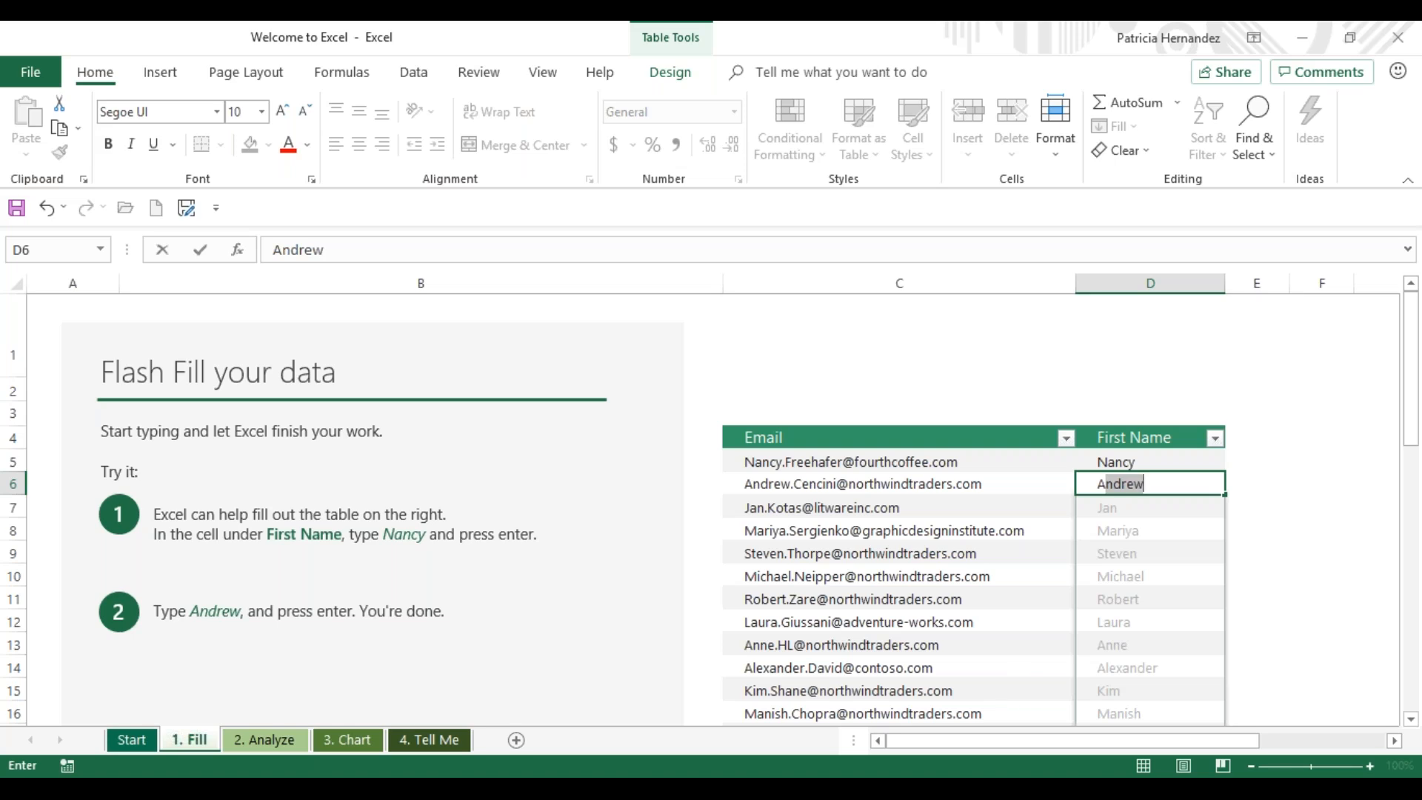
key("Return")
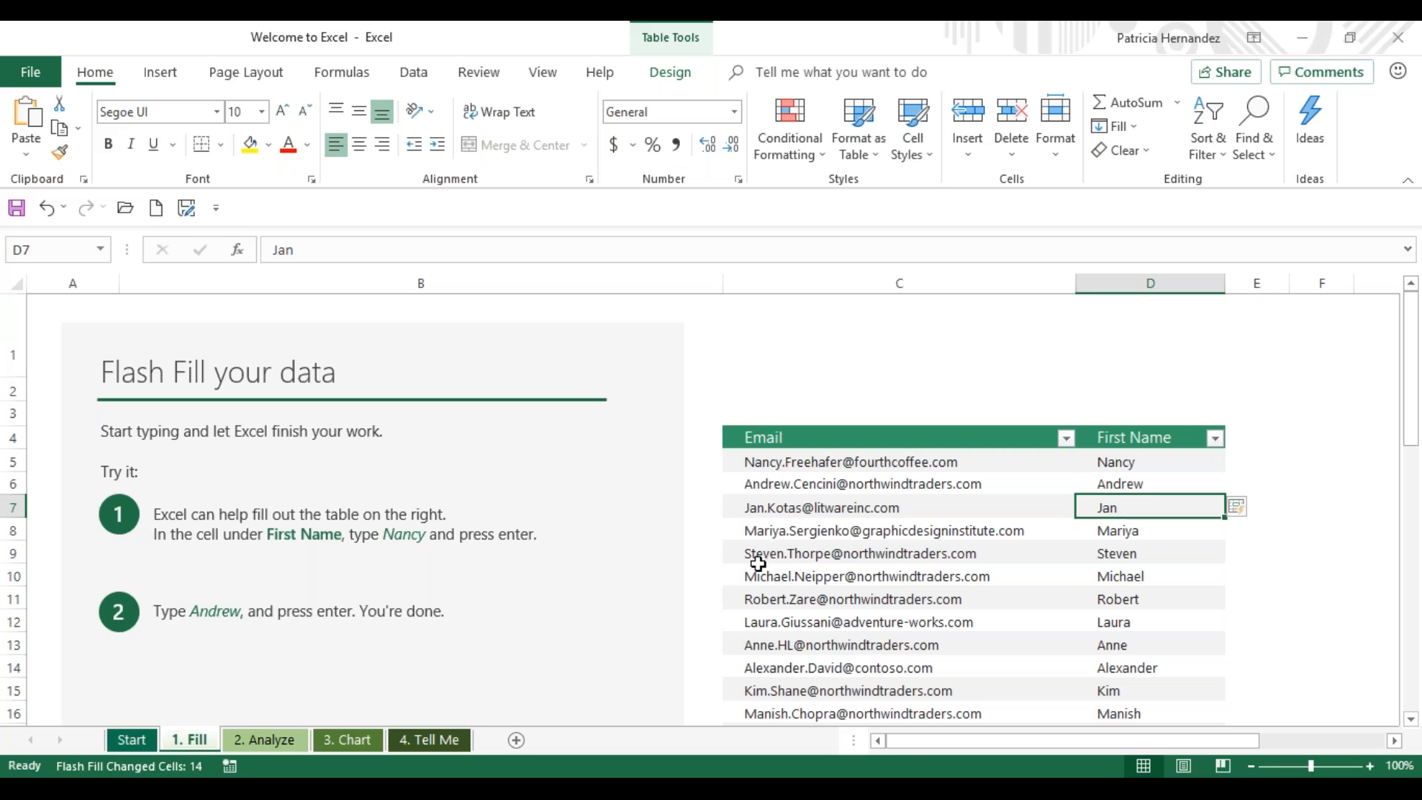
left_click(551, 685)
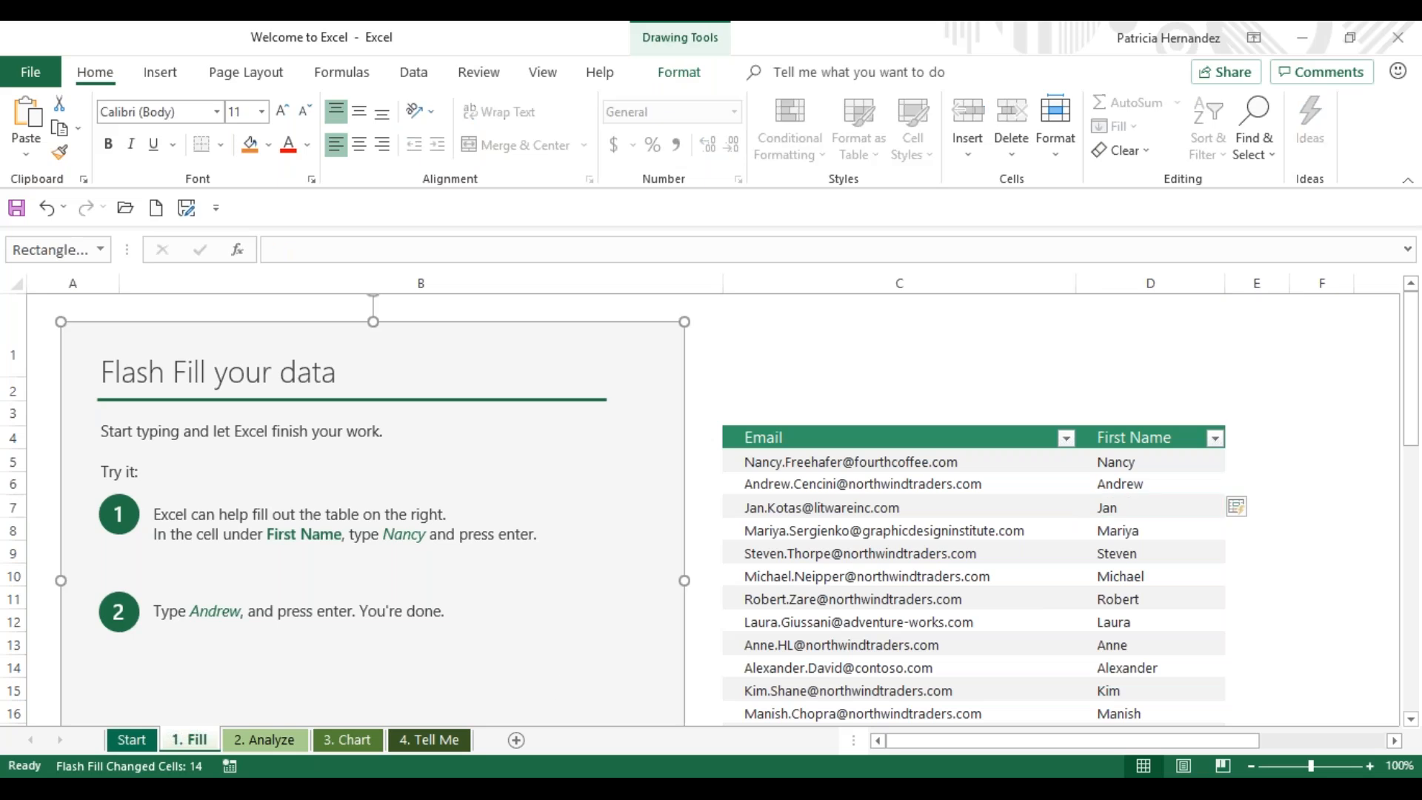
- On the 2. Analyze sheet, add a Sum total row beneath the entire company sales table using Quick Analysis
left_click(235, 742)
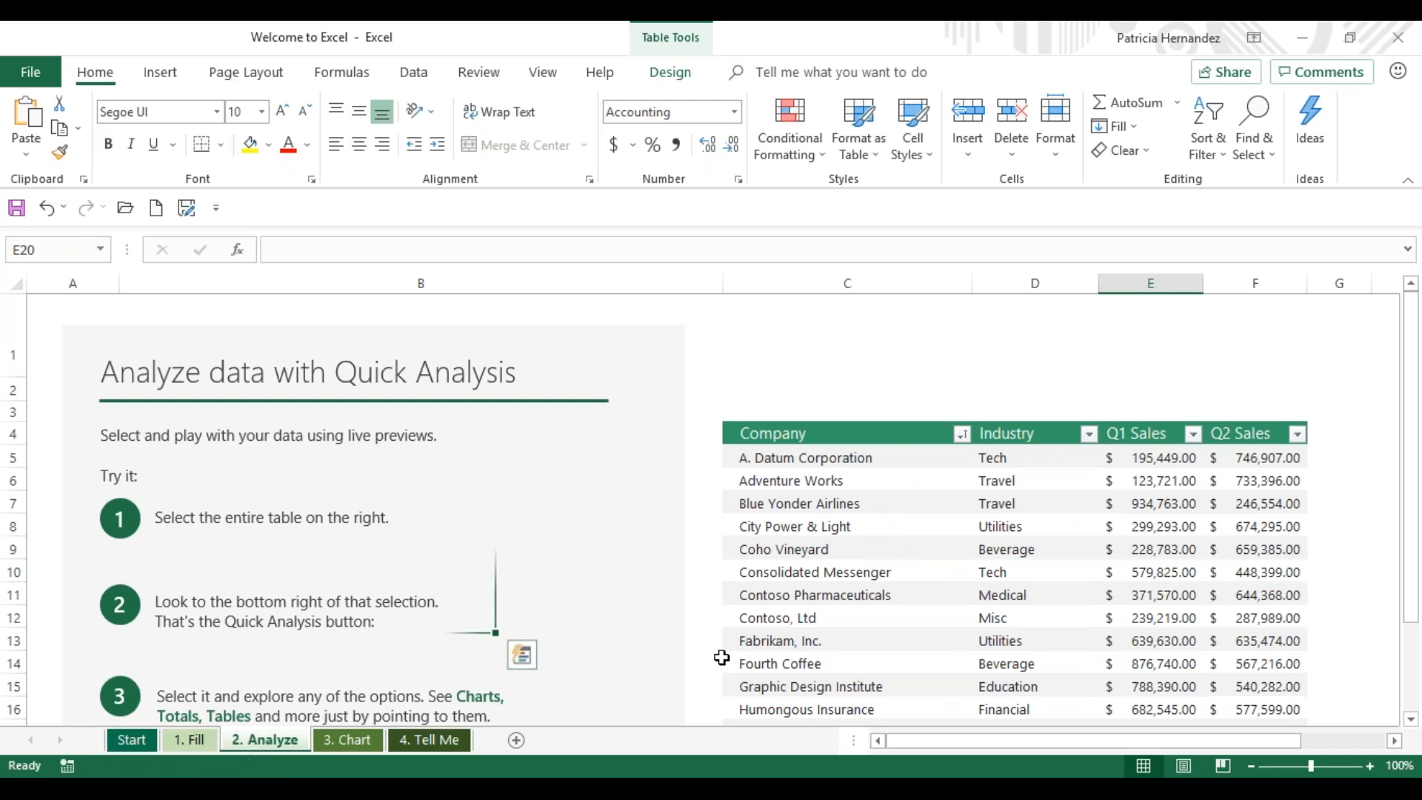
left_click(801, 437)
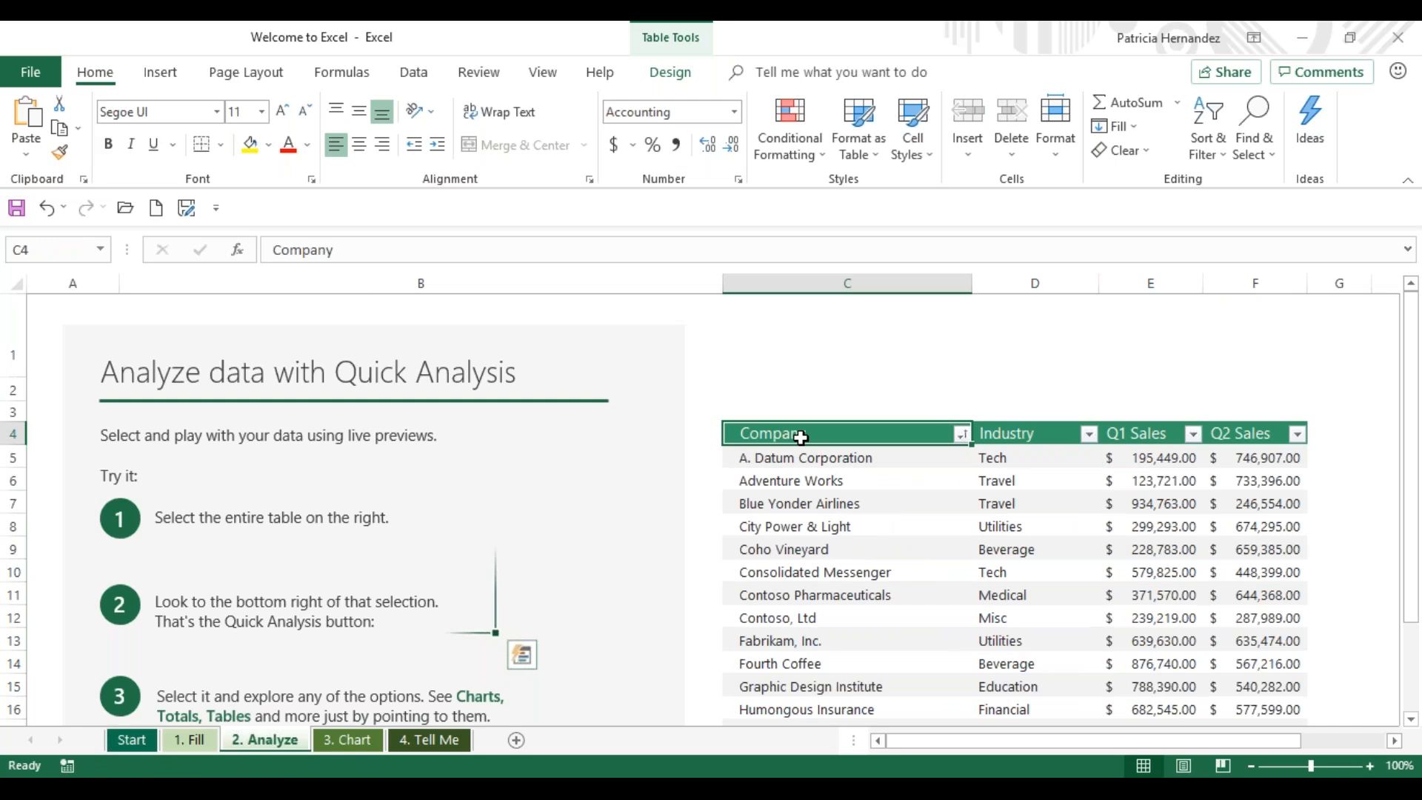
key("ctrl+shift+Right")
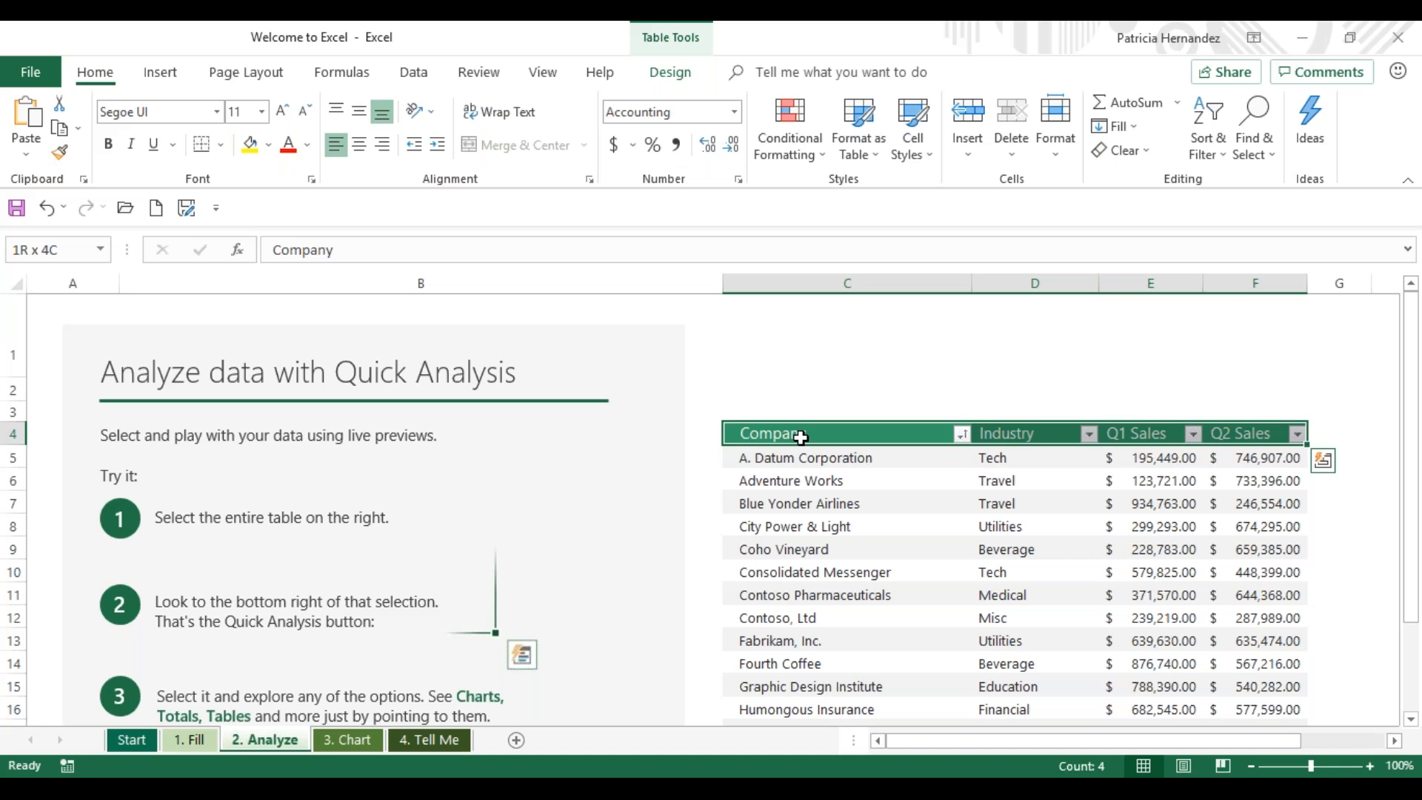
key("ctrl+shift+Down")
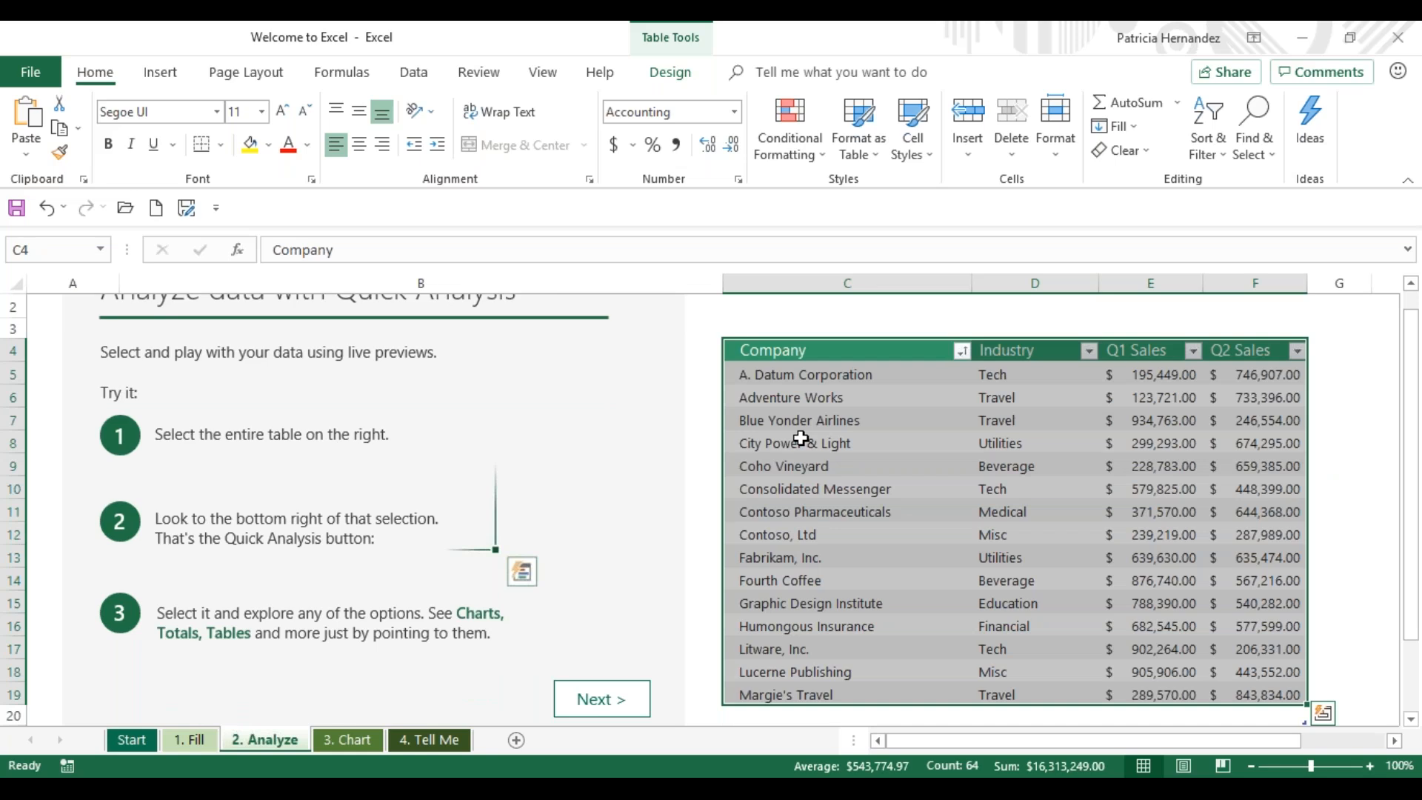
left_click(1321, 716)
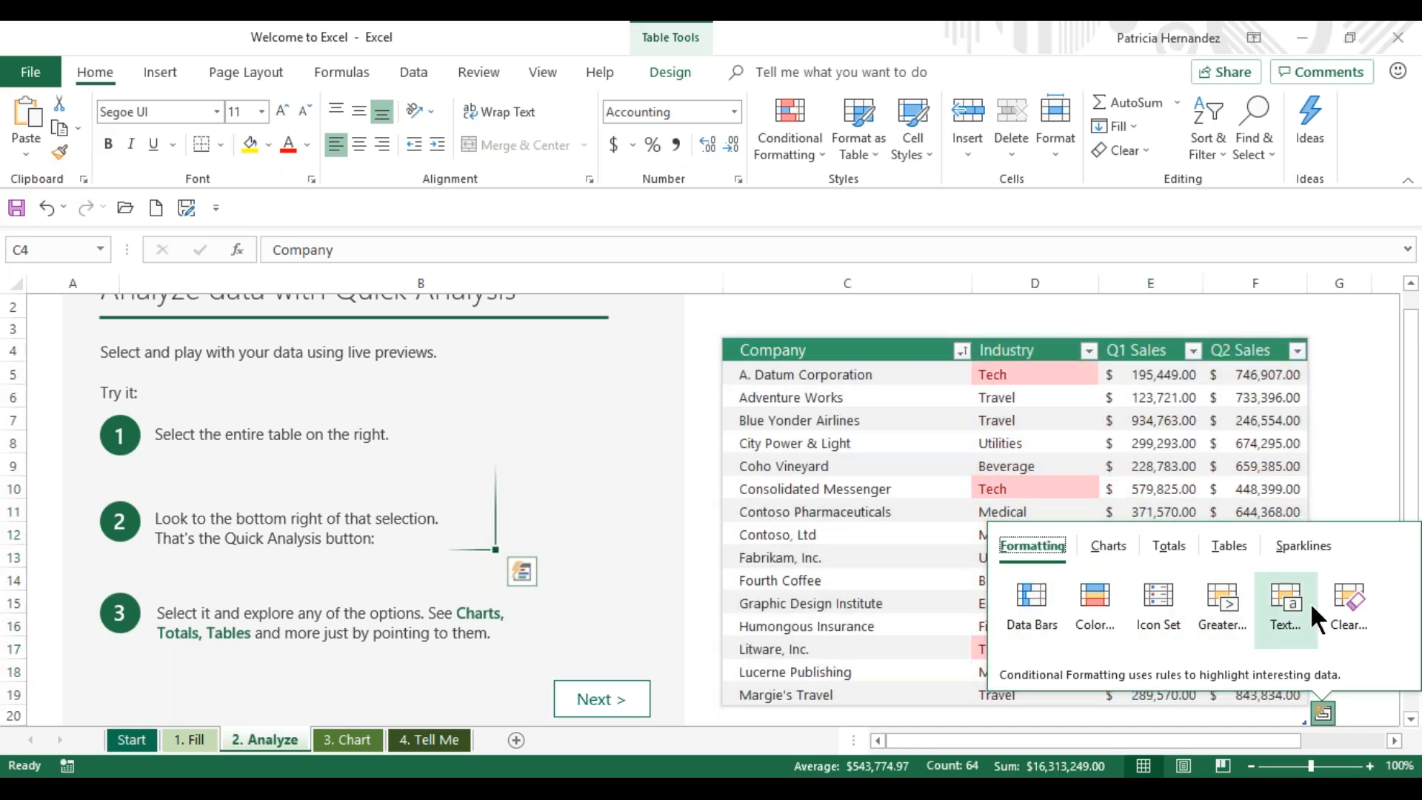
left_click(1106, 545)
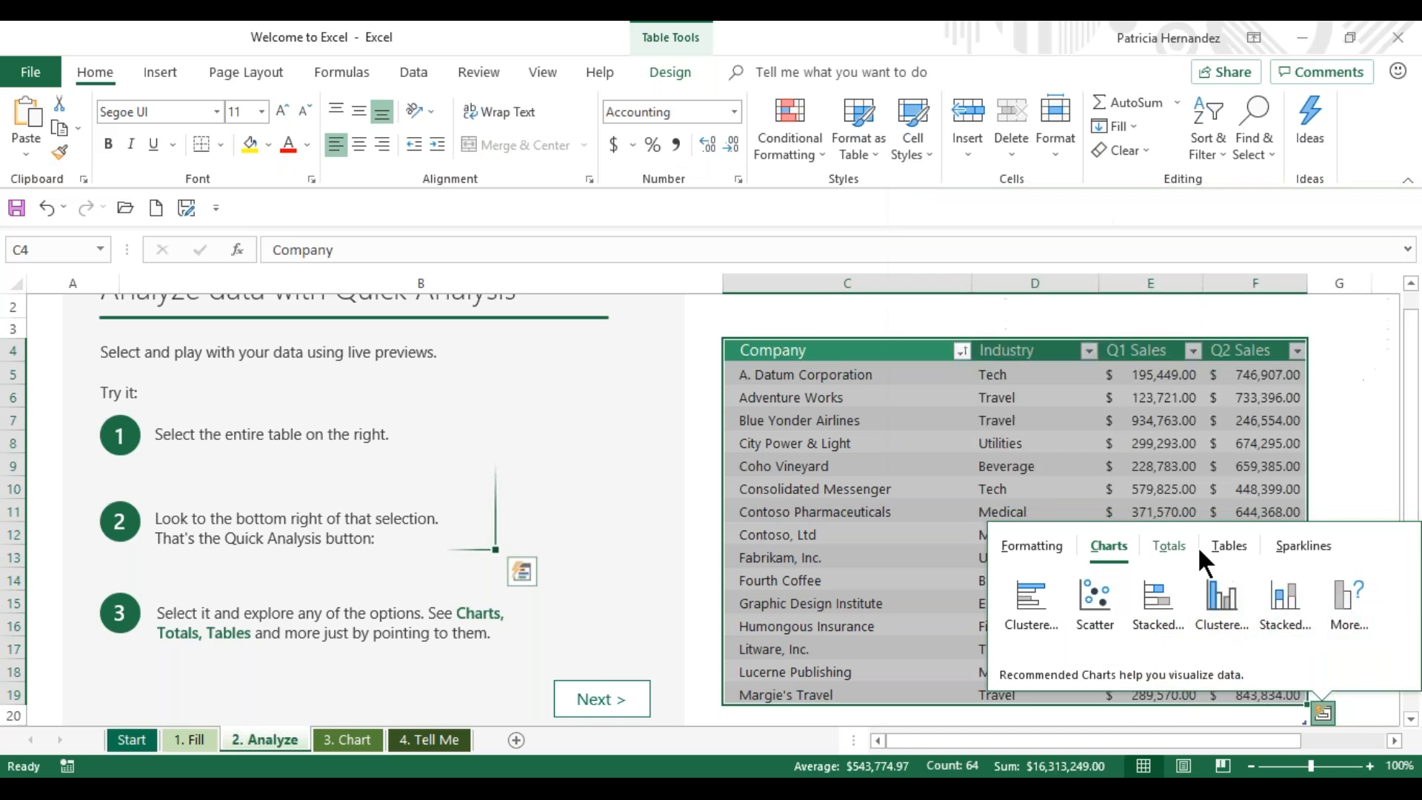
left_click(1227, 545)
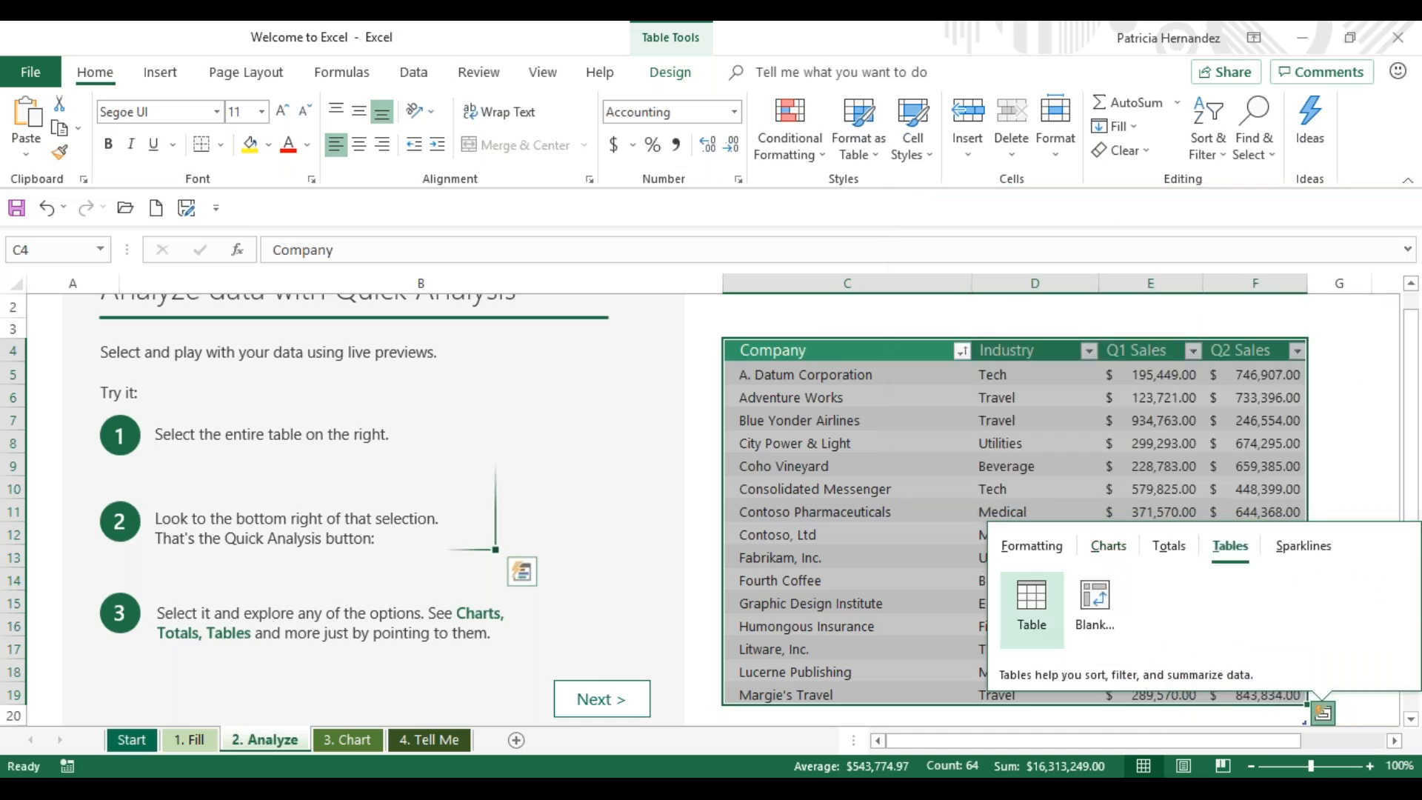
left_click(1303, 549)
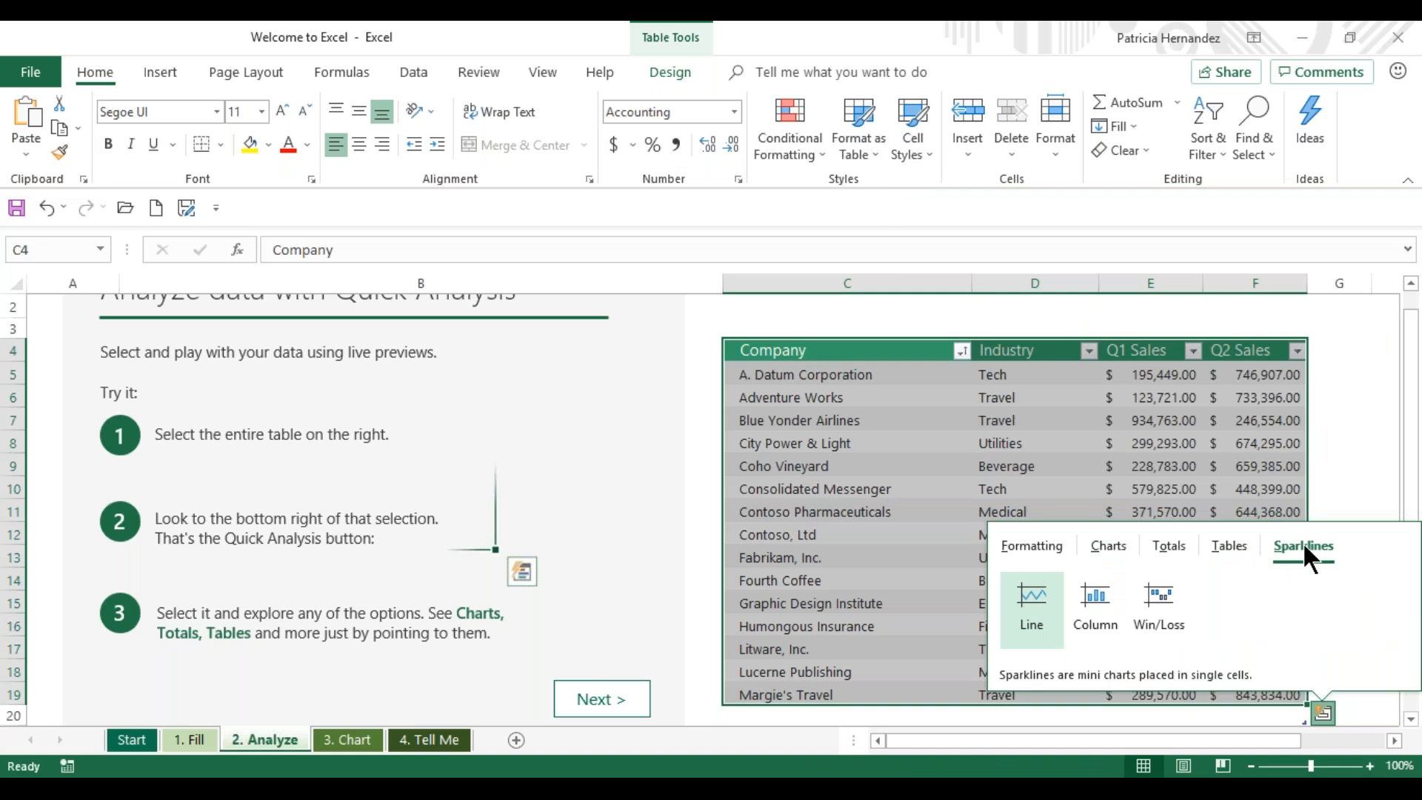
left_click(1166, 541)
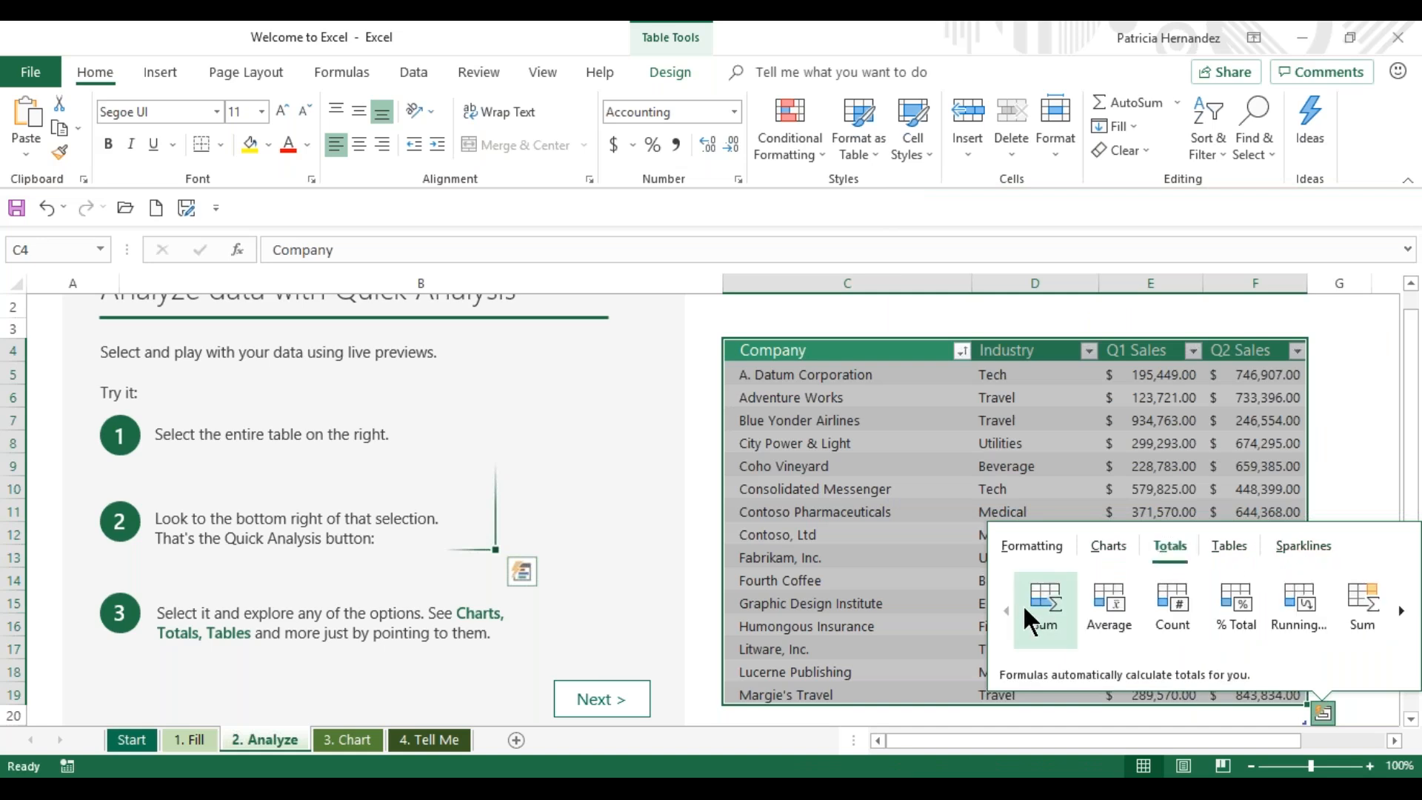
left_click(1050, 606)
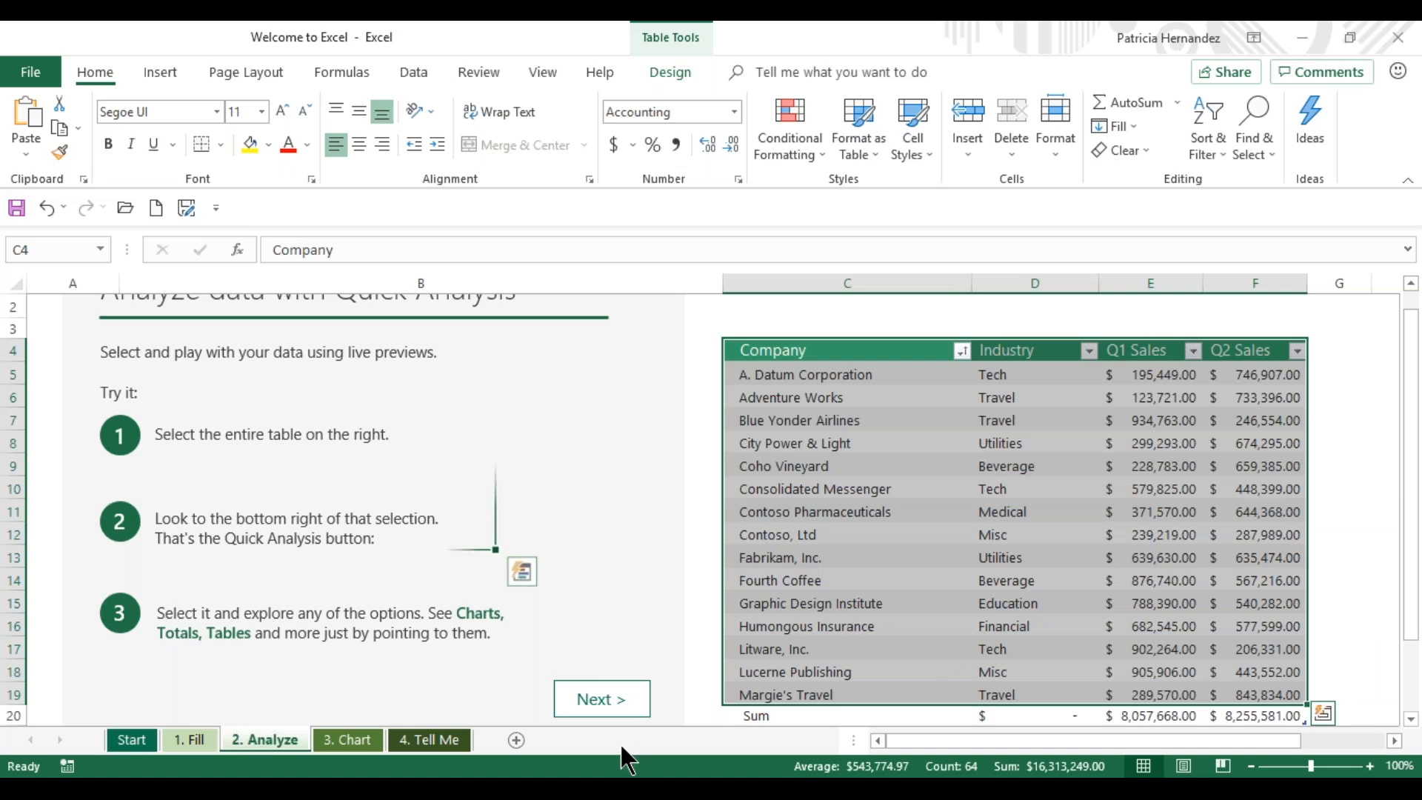
- On the 3. Chart sheet, insert a recommended Pareto chart of the whole income statement table and place it to the right of the data
left_click(584, 700)
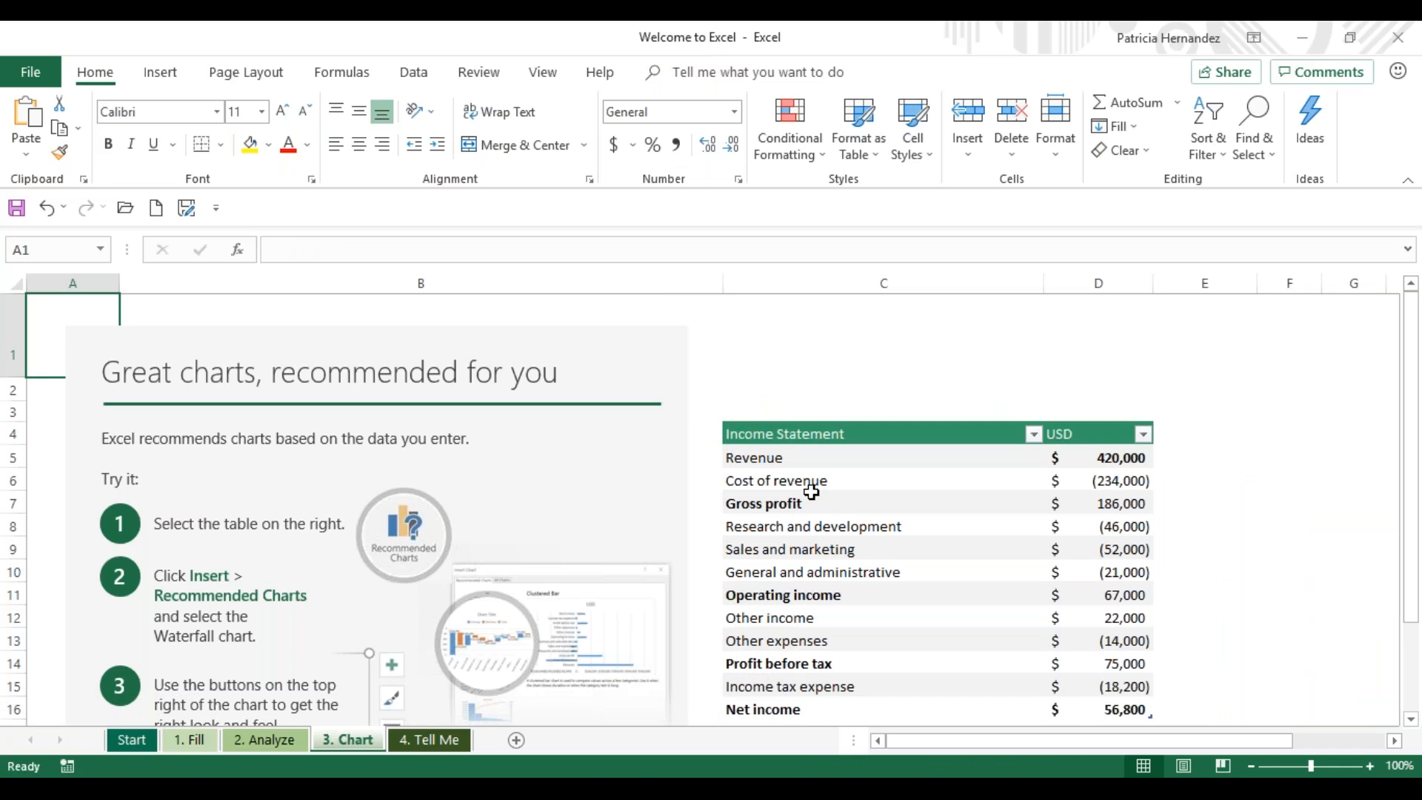
left_click(759, 437)
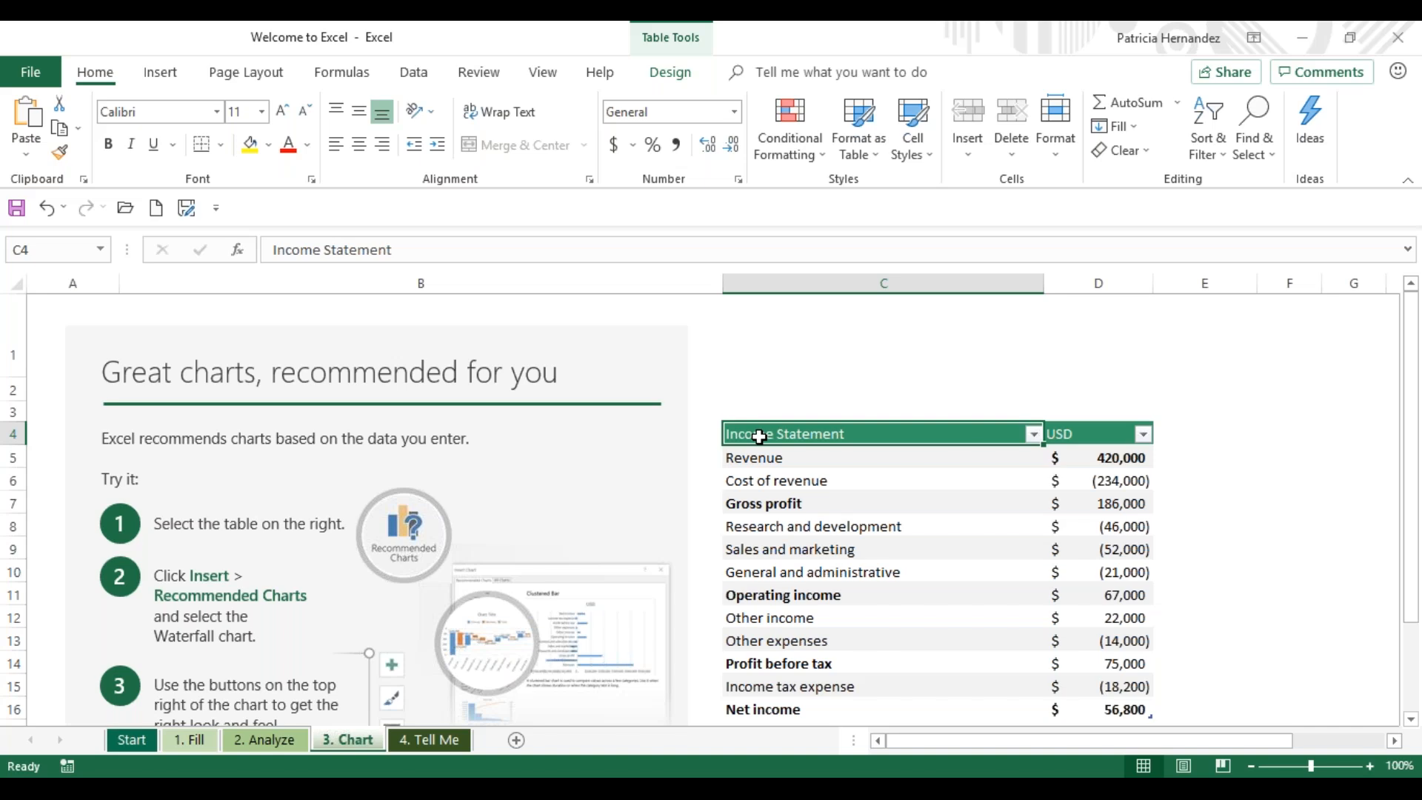
key("shift+Right")
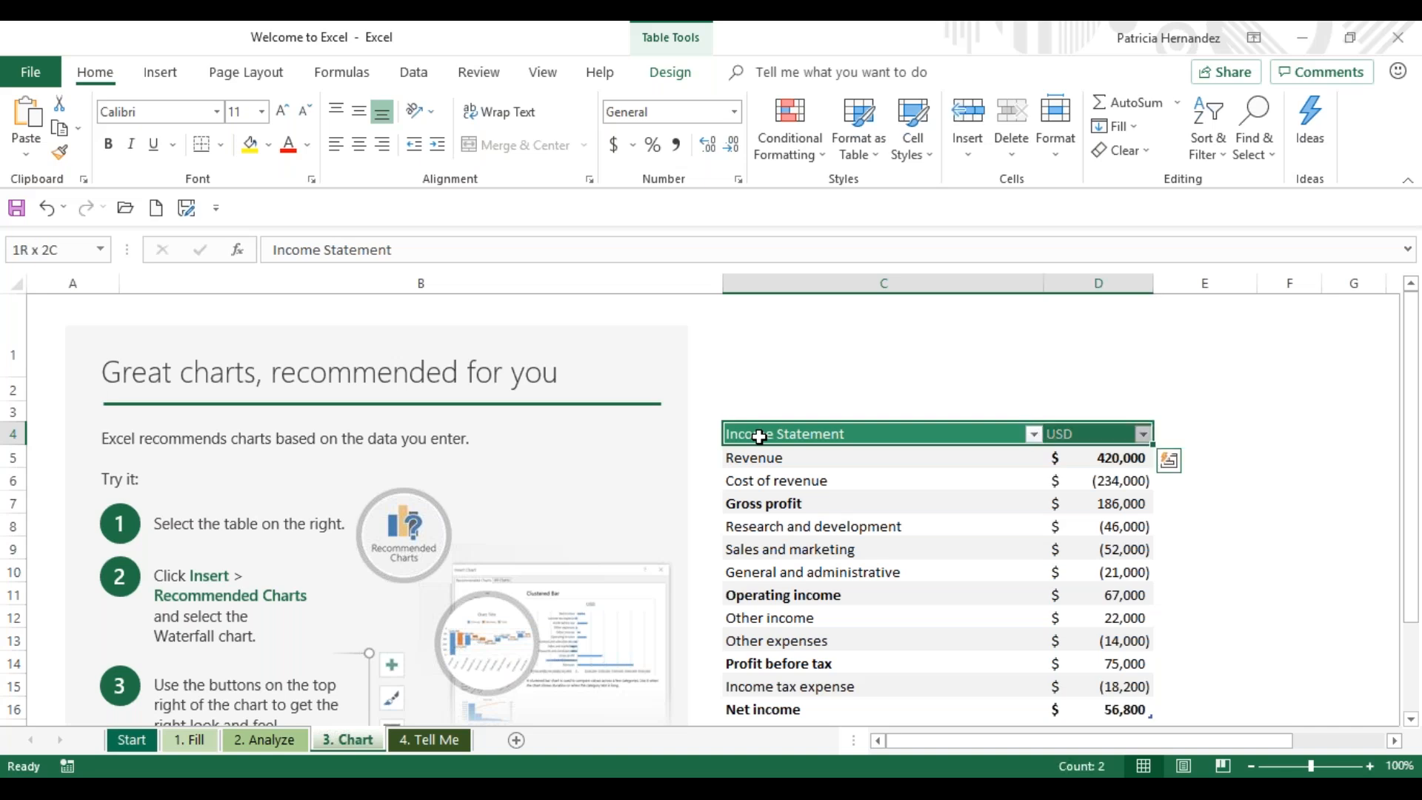
key("shift+Down")
key("shift+Down")
key("shift+Down")
key("shift+Down")
key("shift+Down")
key("shift+Down")
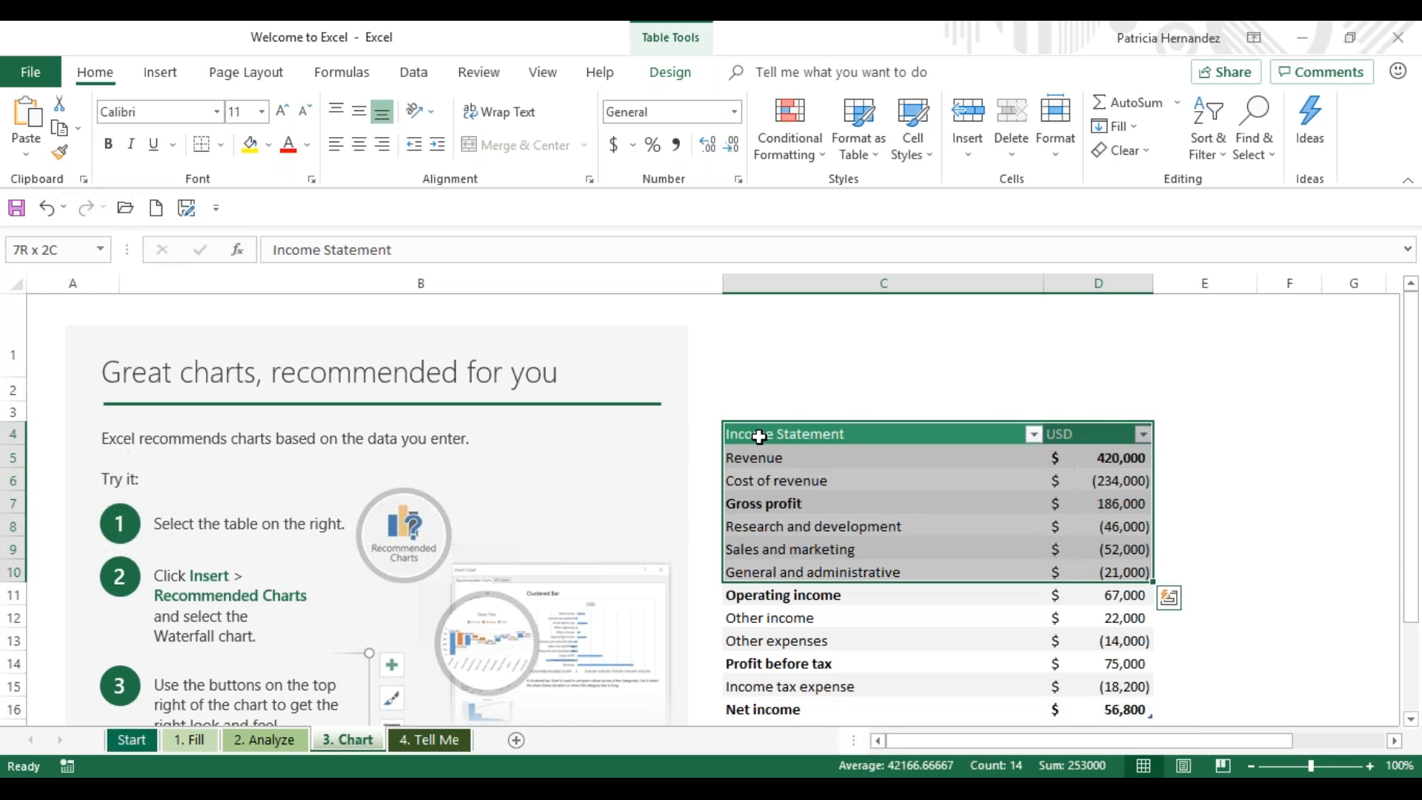
key("shift+Down")
key("shift+Down")
key("shift+Down")
key("shift+Down")
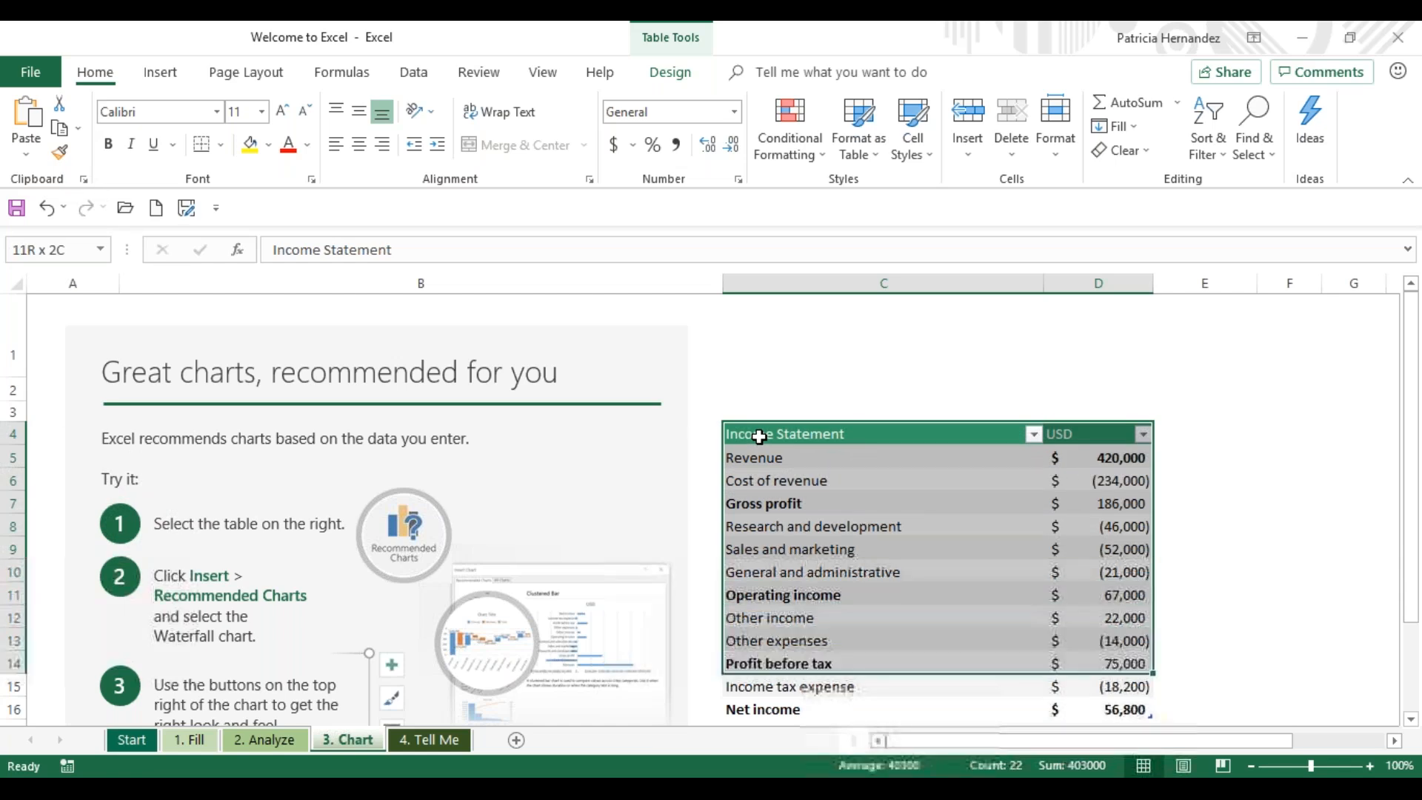
key("shift+Down")
key("shift+Down")
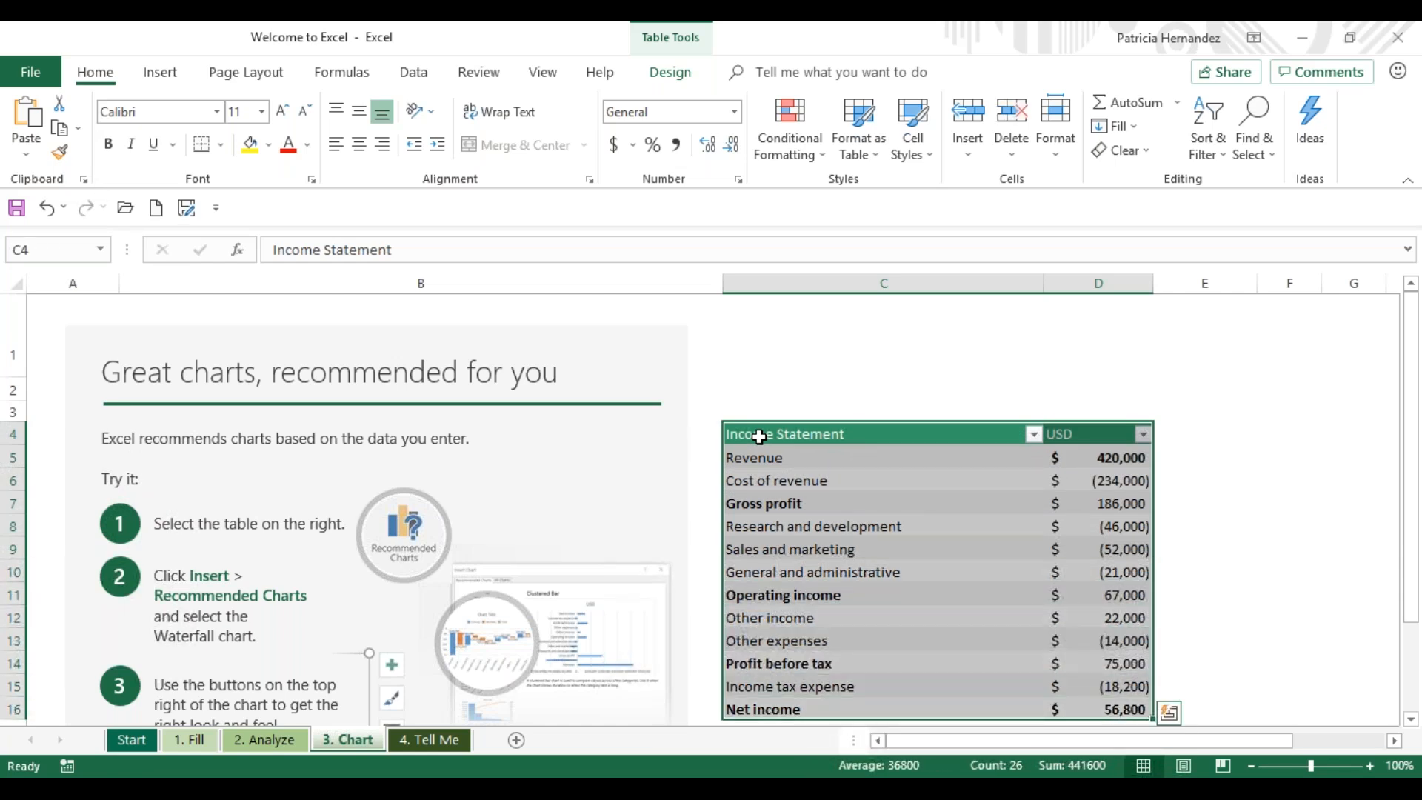
left_click(159, 72)
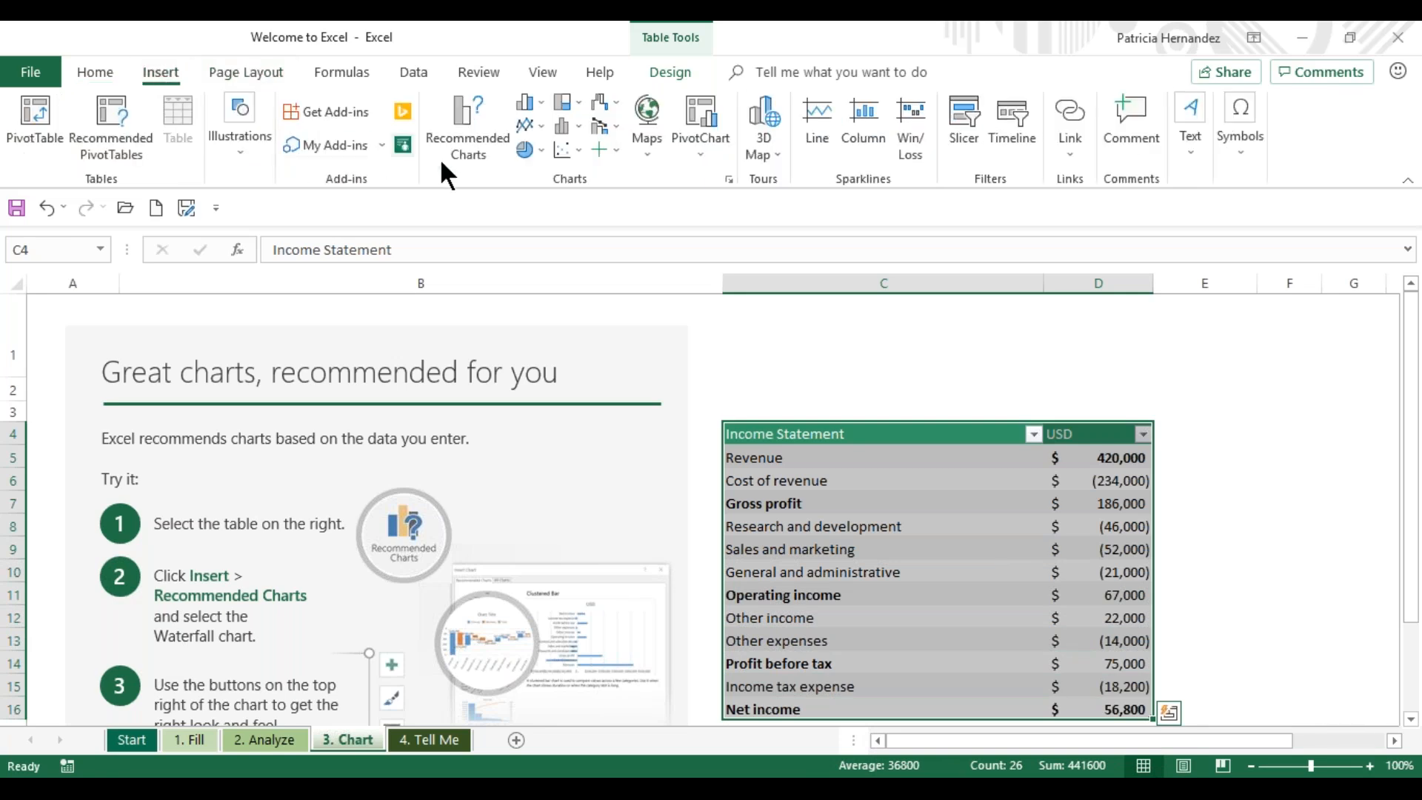
left_click(465, 152)
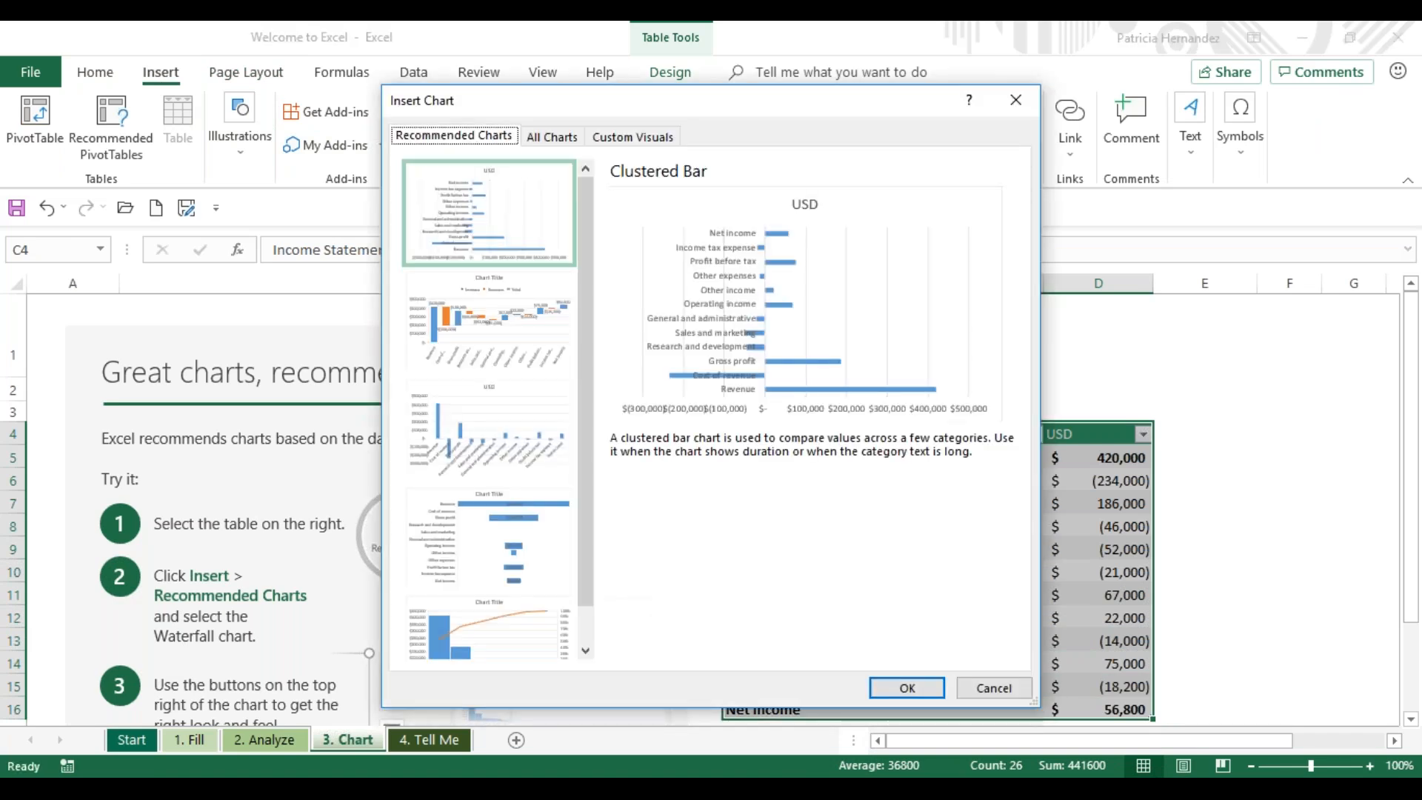
scroll(585, 340, "down", 2)
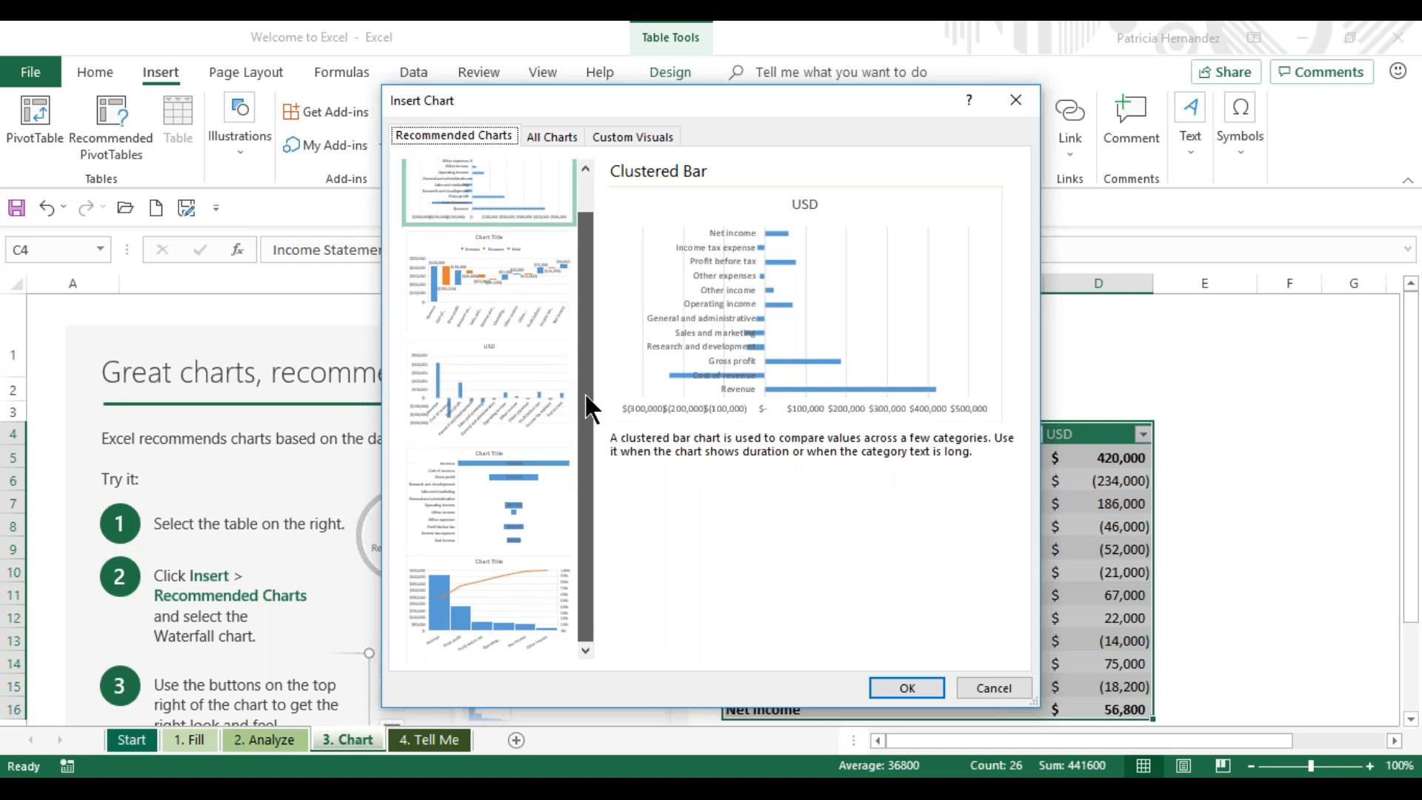
left_click(508, 586)
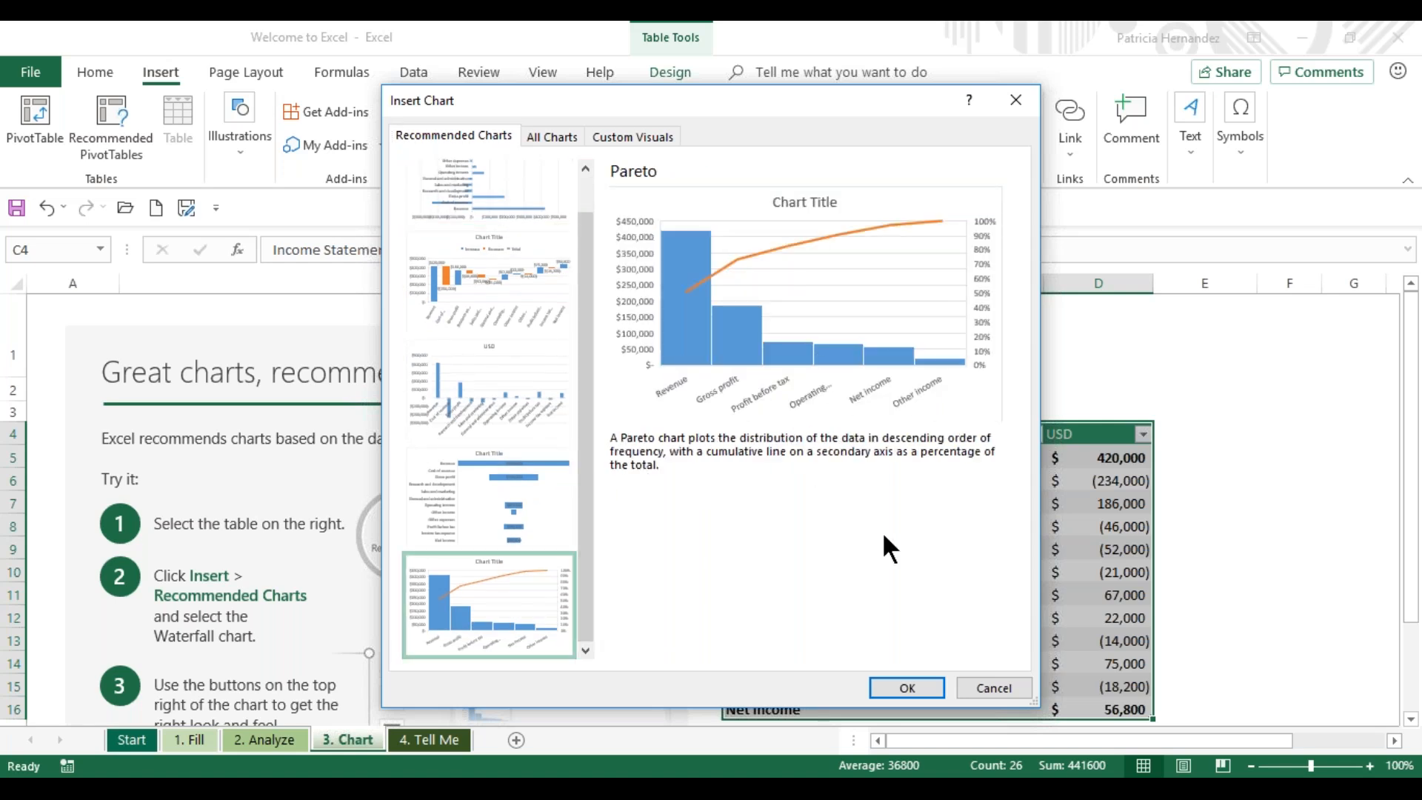
left_click(923, 686)
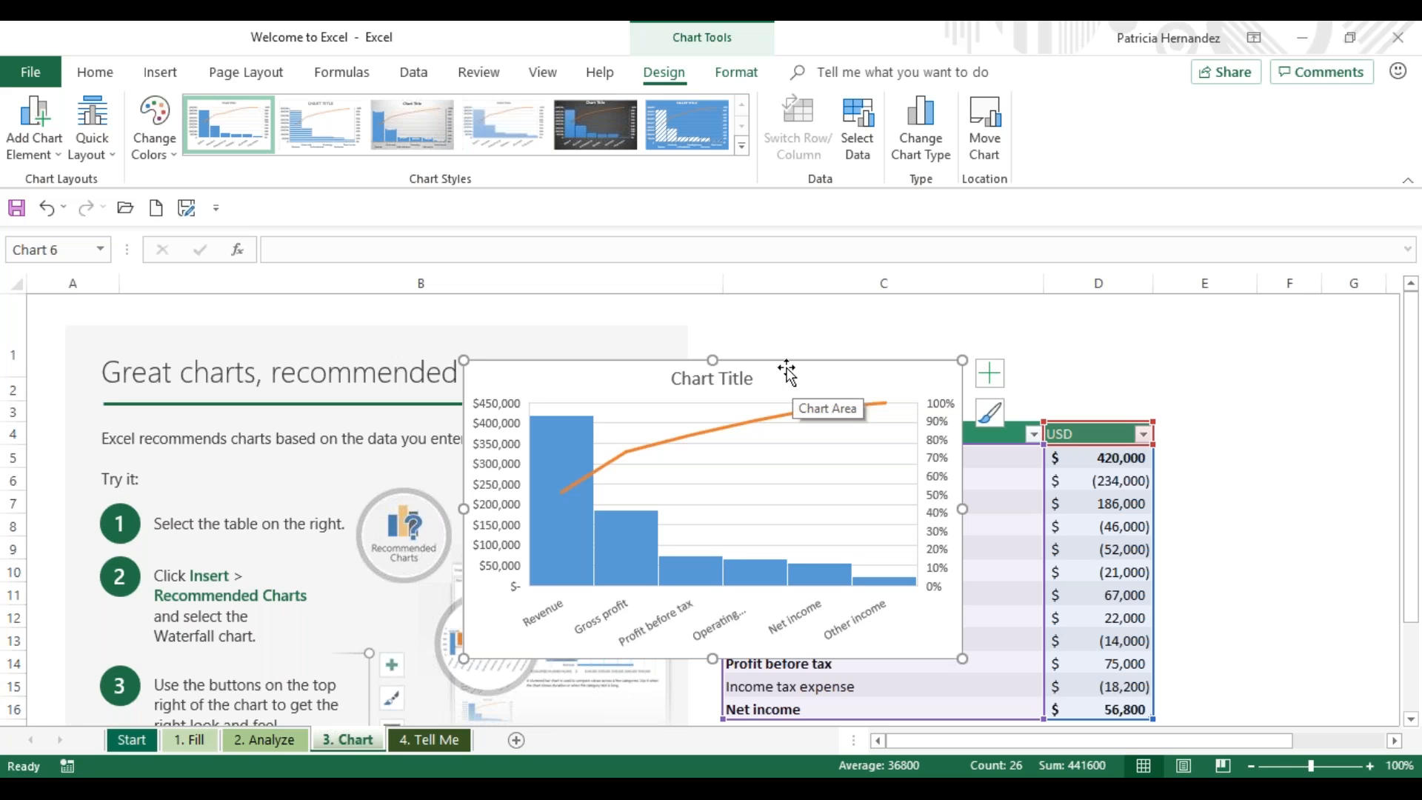
left_click_drag(787, 368, 857, 452)
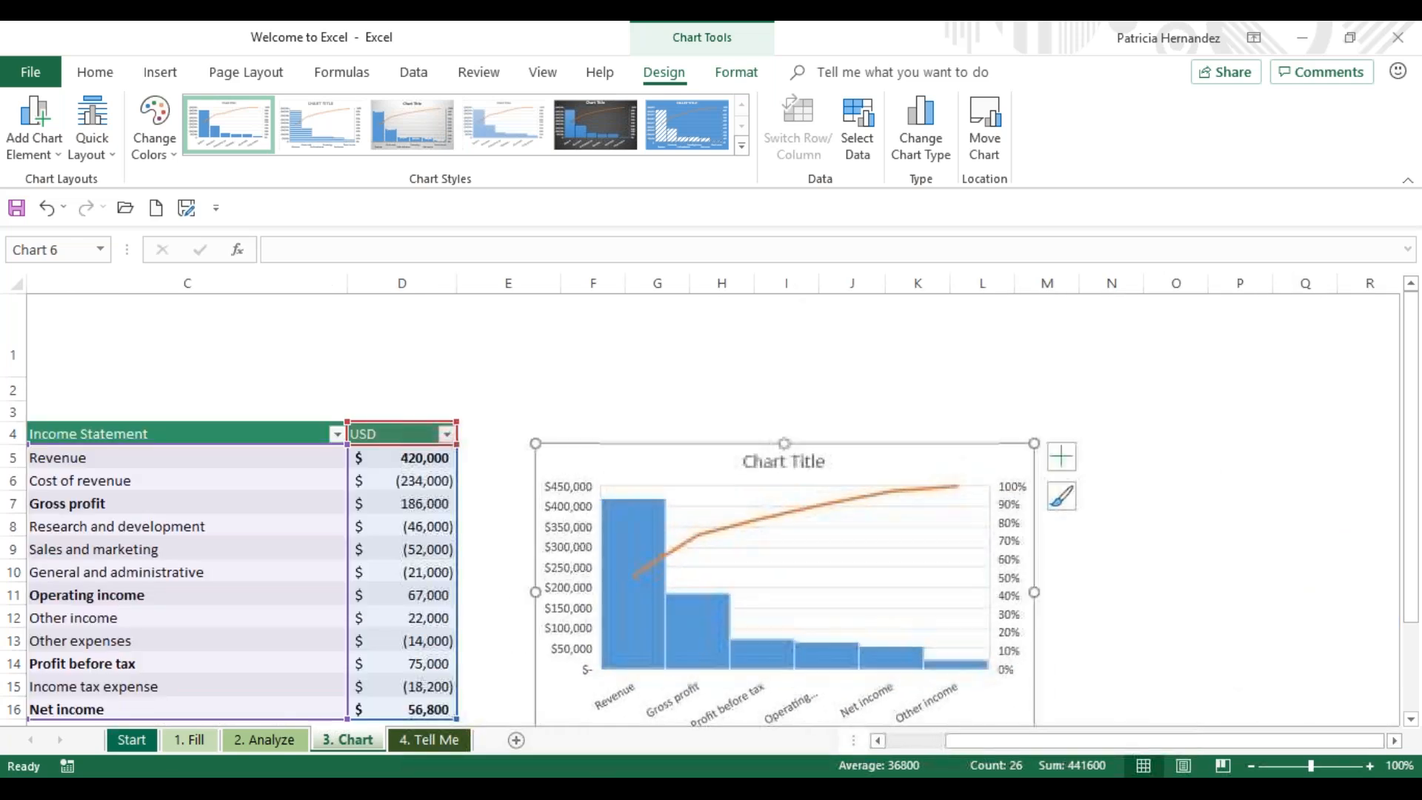
left_click(860, 394)
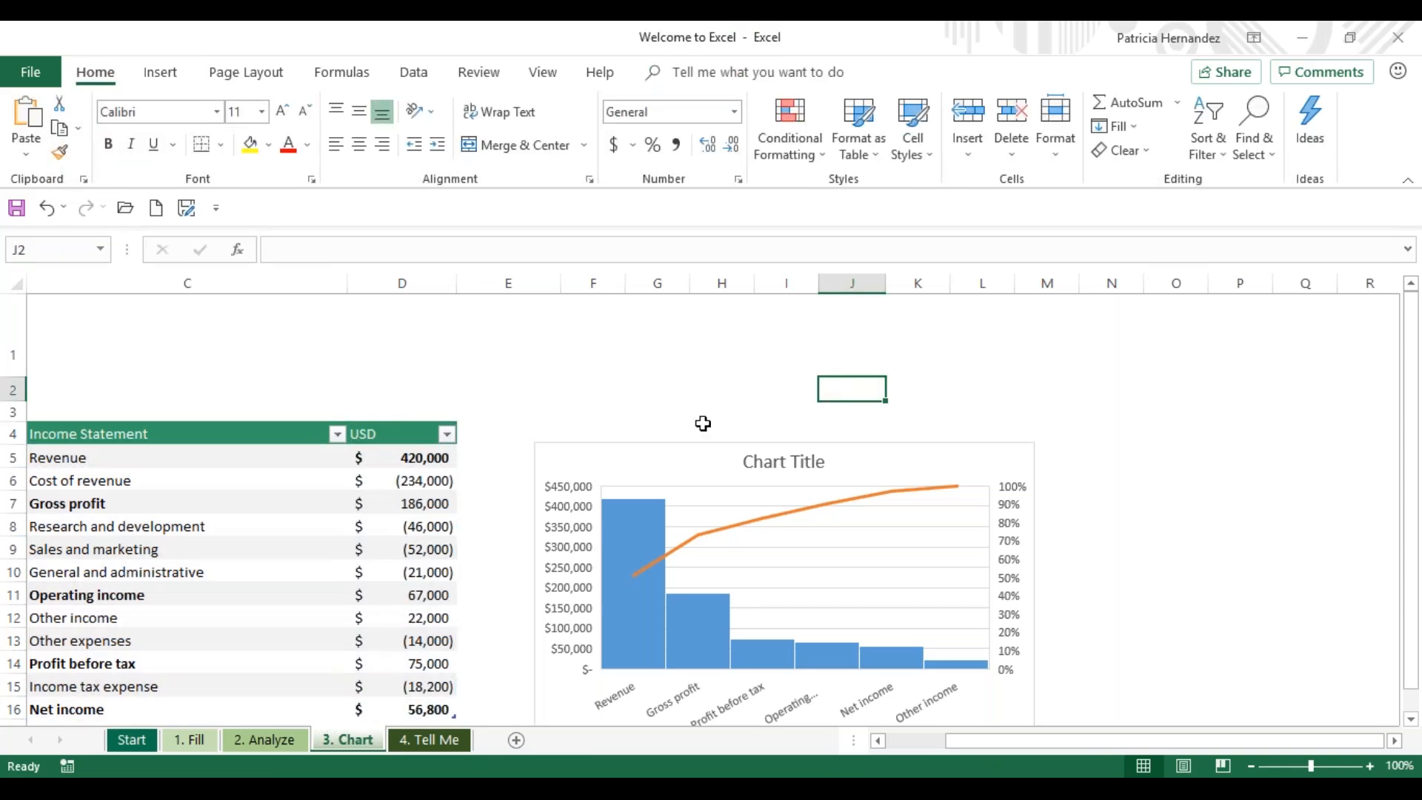
- On the 4. Tell Me sheet, find the sort command with a Tell Me search for "sort" and sort the table by Q1 Sales in descending order
left_click(423, 742)
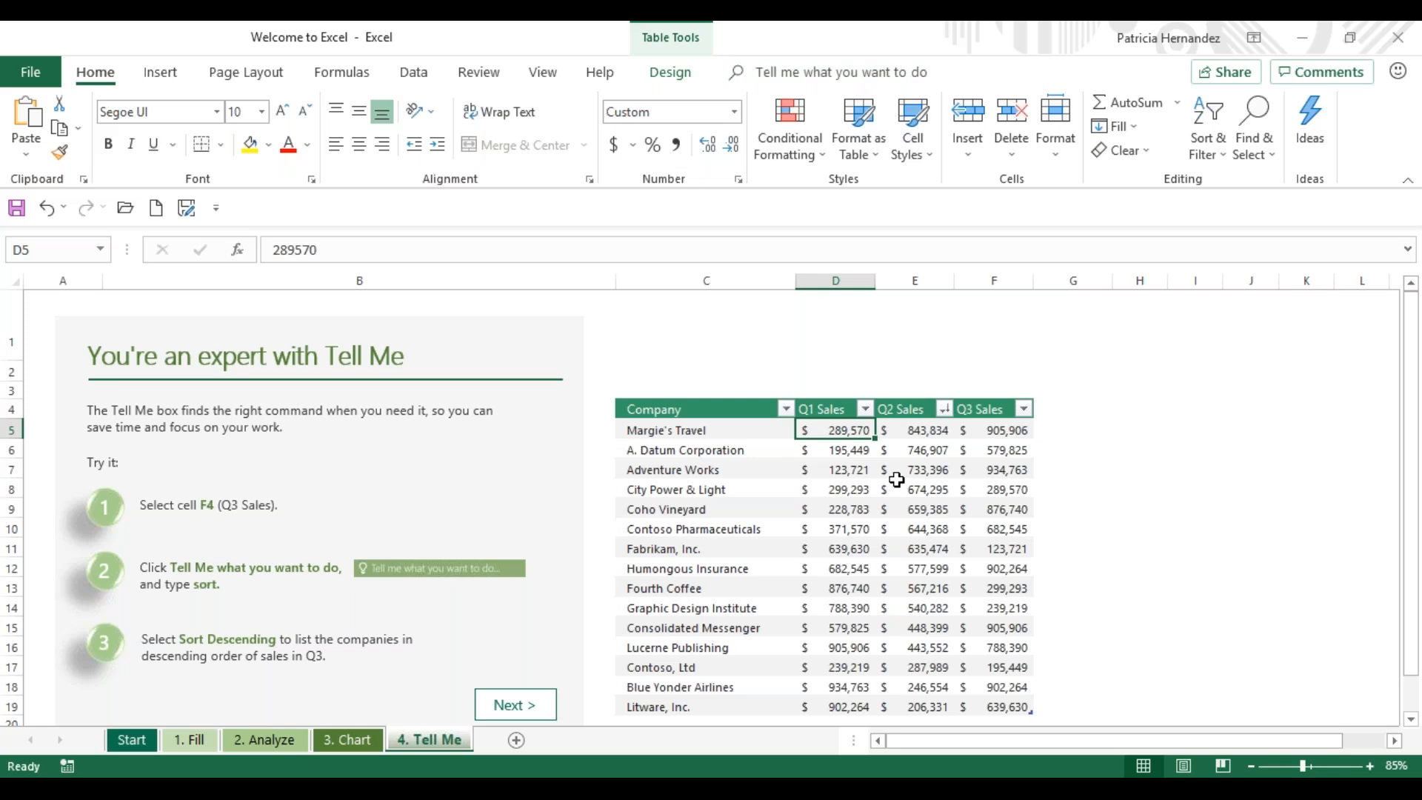
left_click(807, 72)
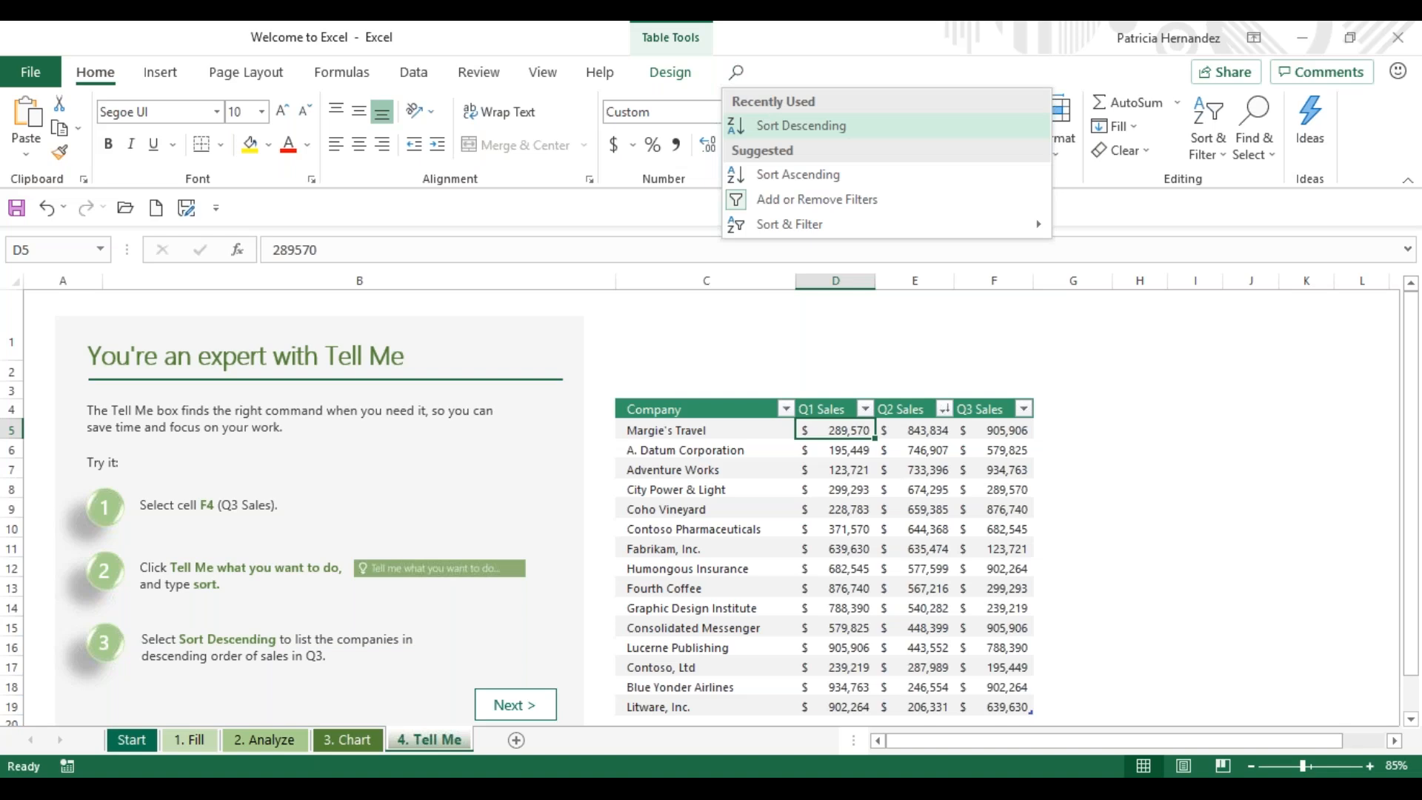
type("sort")
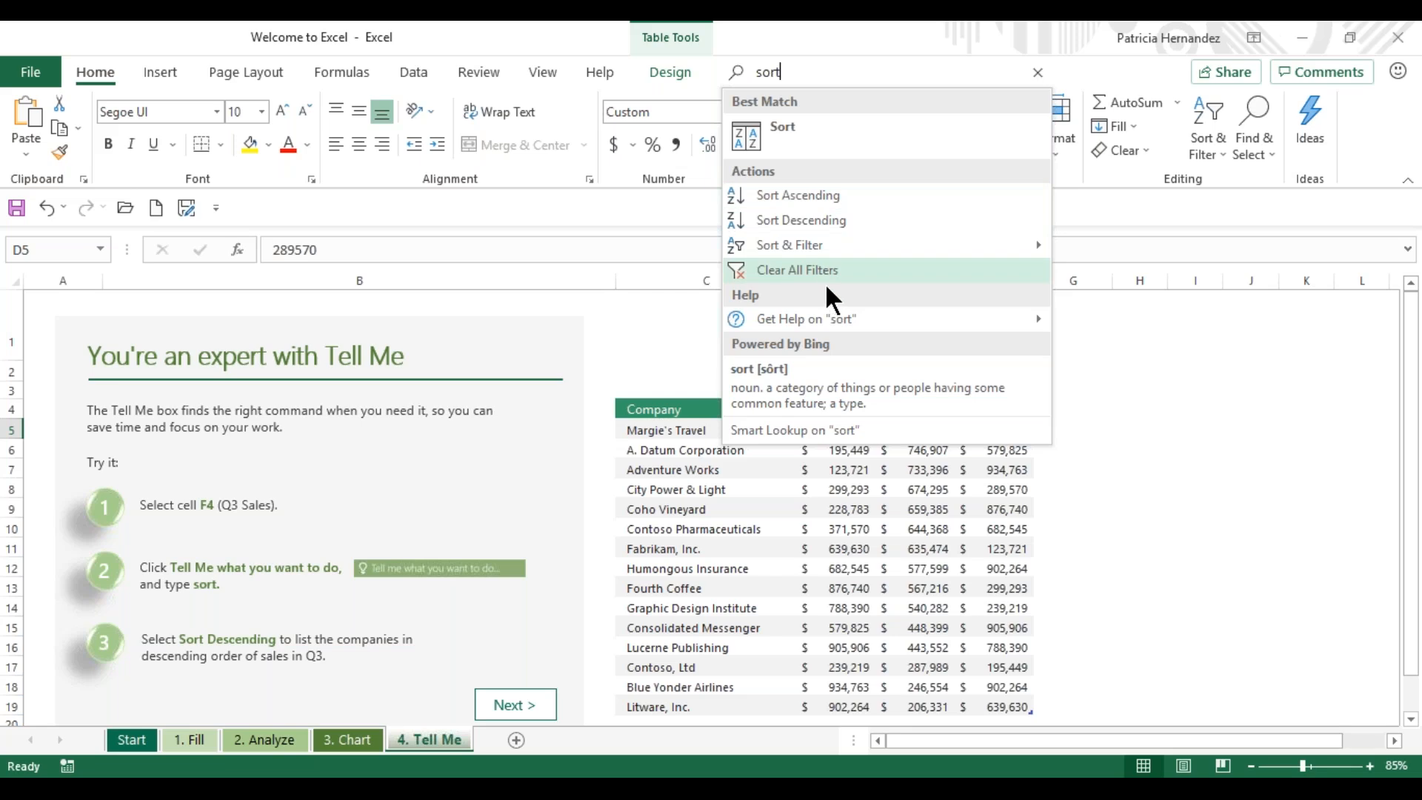
mouse_move(810, 323)
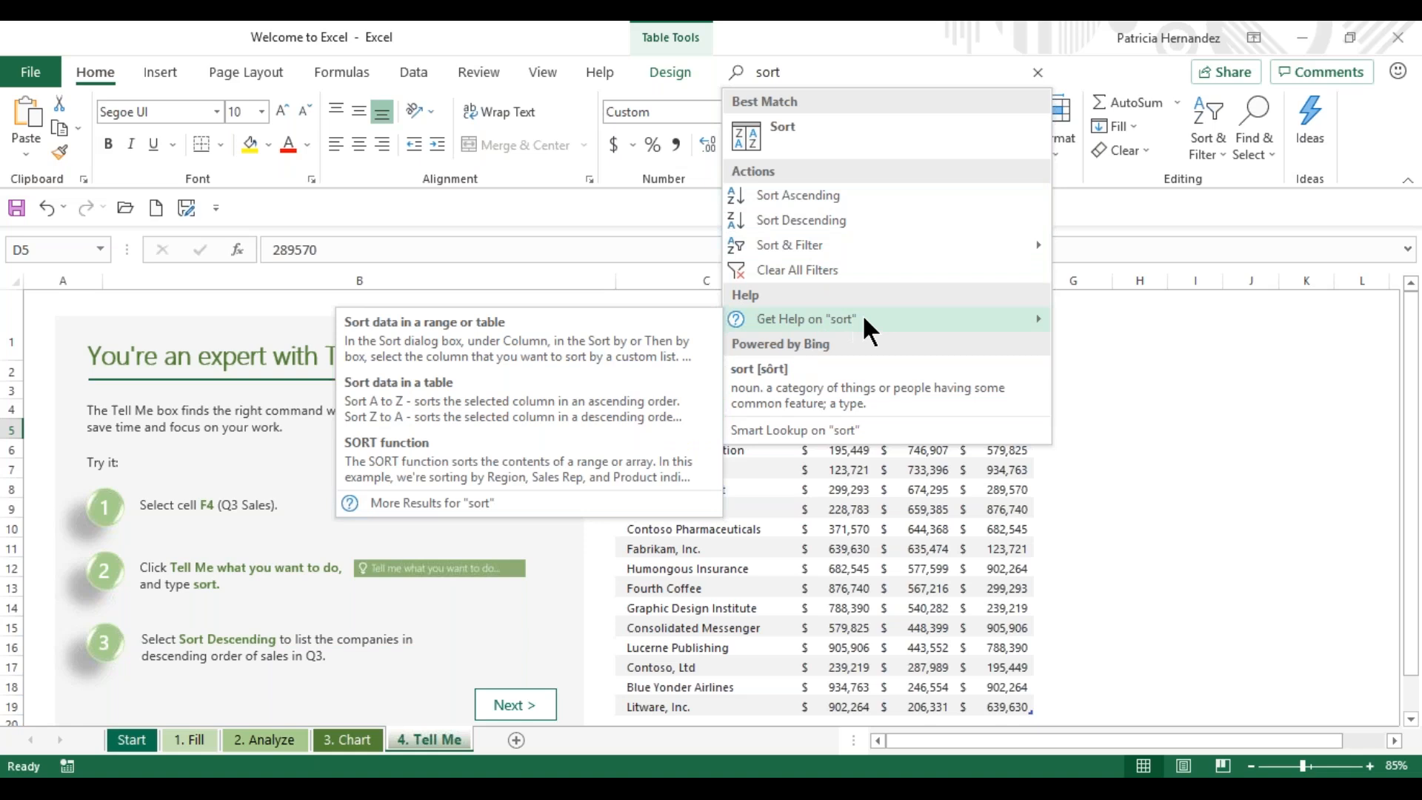
left_click(807, 221)
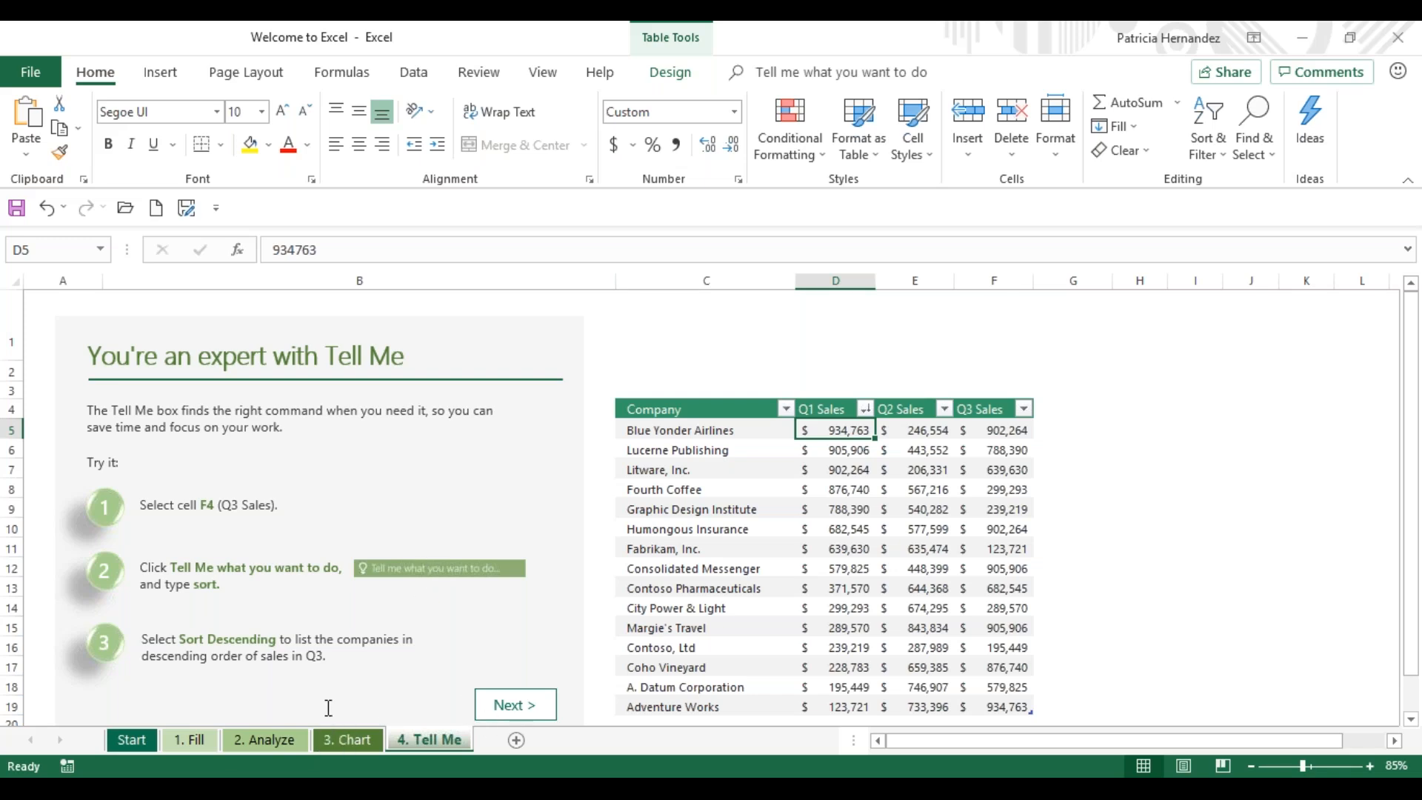
- Return to the Start sheet and close the workbook
left_click(119, 741)
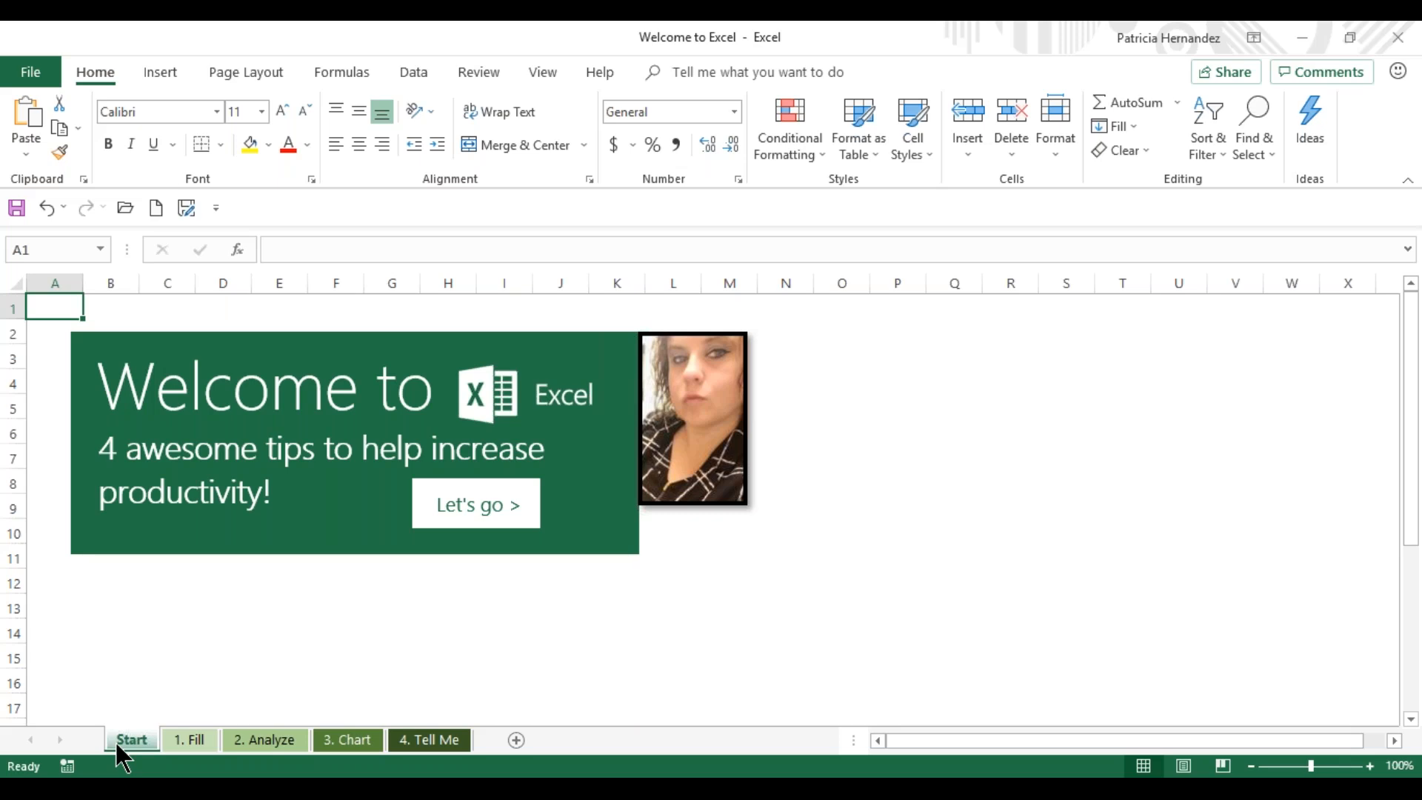
left_click(1393, 49)
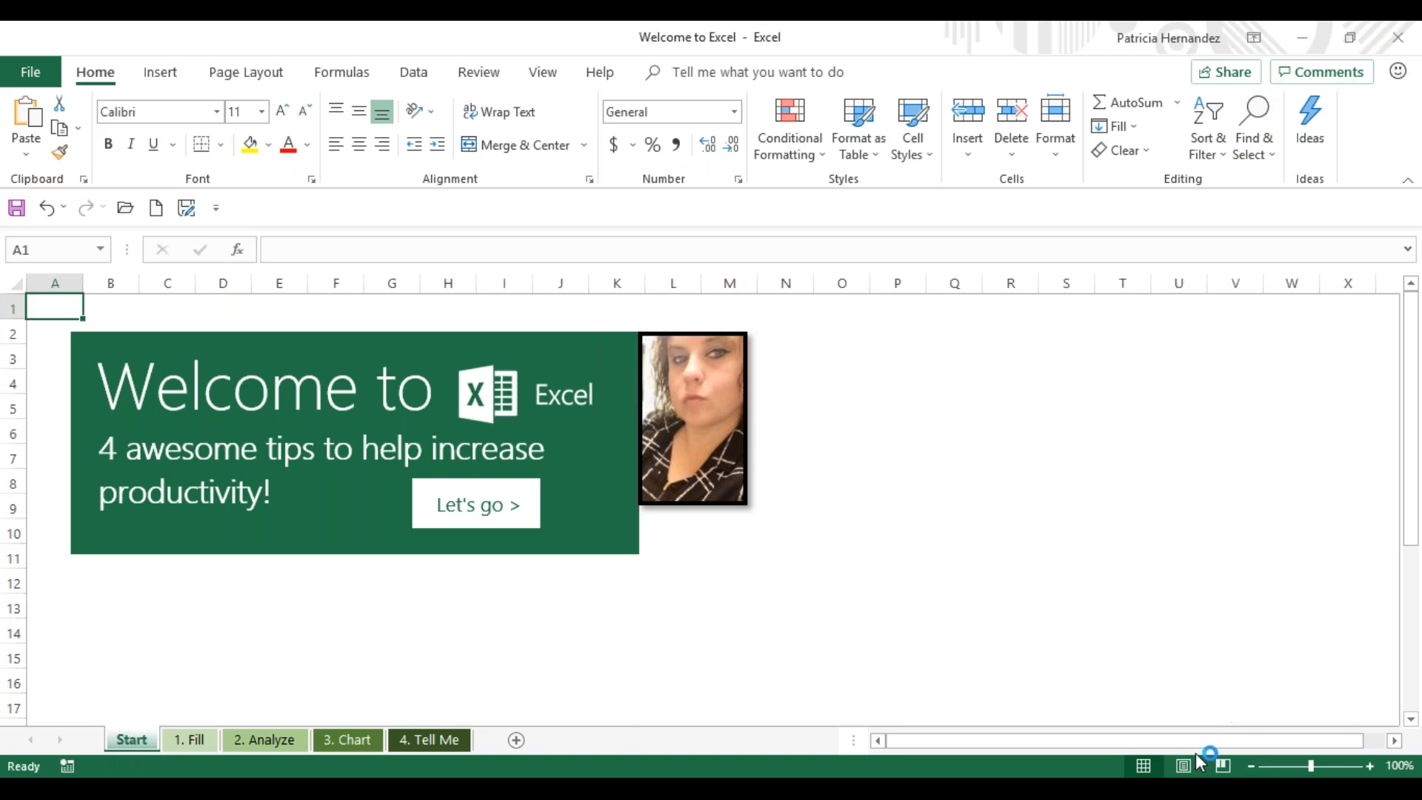